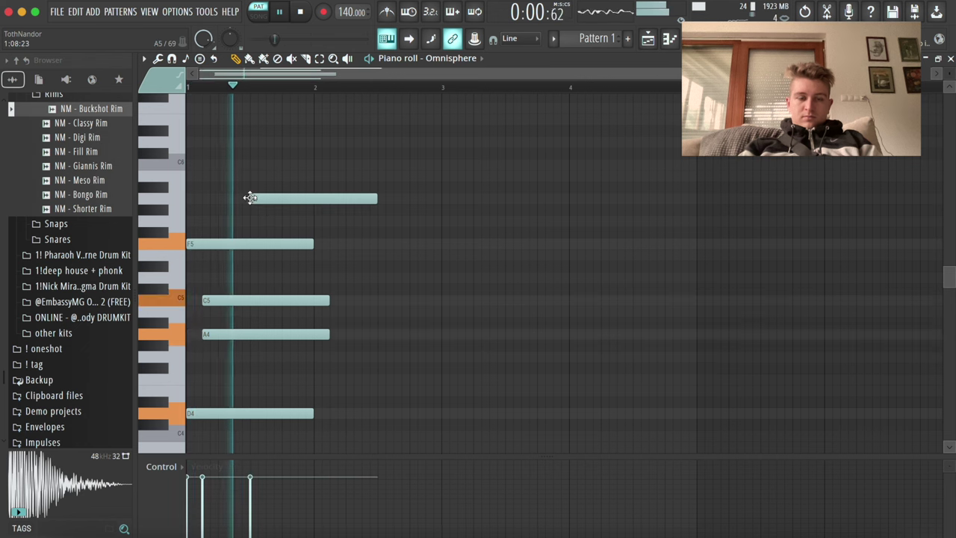
# Move the top A5 note to step 7 of bar 1 and play the pattern.
pyautogui.moveTo(263, 195); pyautogui.dragTo(234, 221)
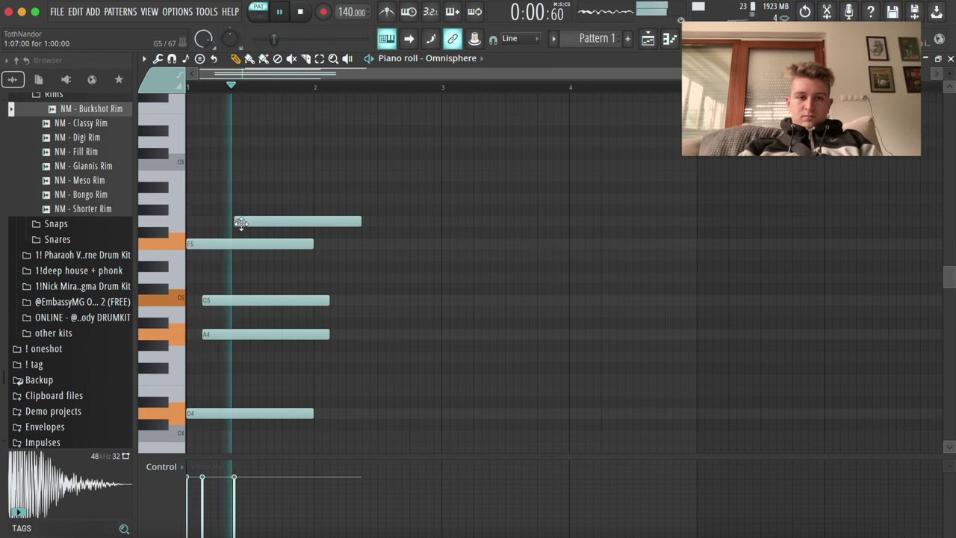
pyautogui.moveTo(340, 214); pyautogui.dragTo(297, 432)
pyautogui.press('space')
pyautogui.click(302, 211)
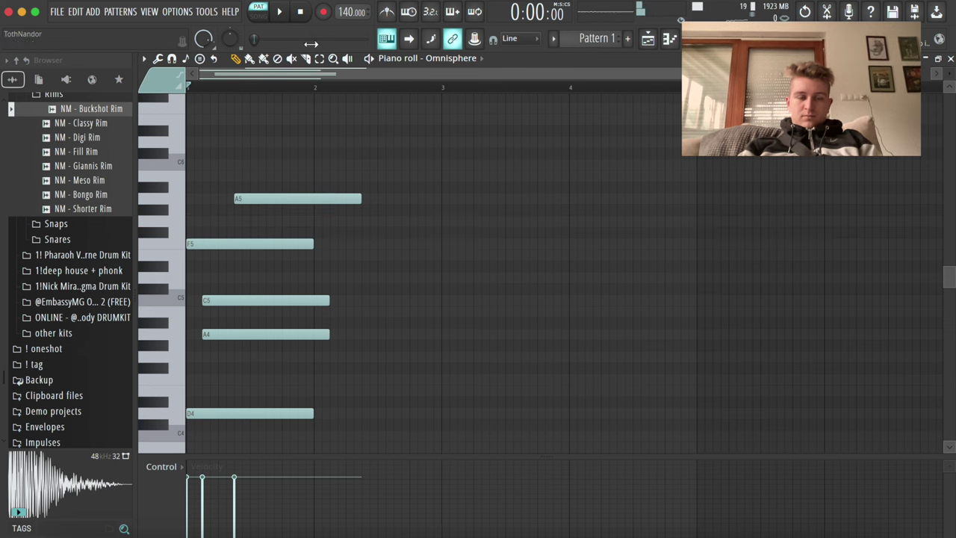
pyautogui.press('space')
# Slice all notes at the middle of bar 1, delete the tails and duplicate the half-bar chord into the second half.
pyautogui.moveTo(240, 187); pyautogui.dragTo(256, 427)
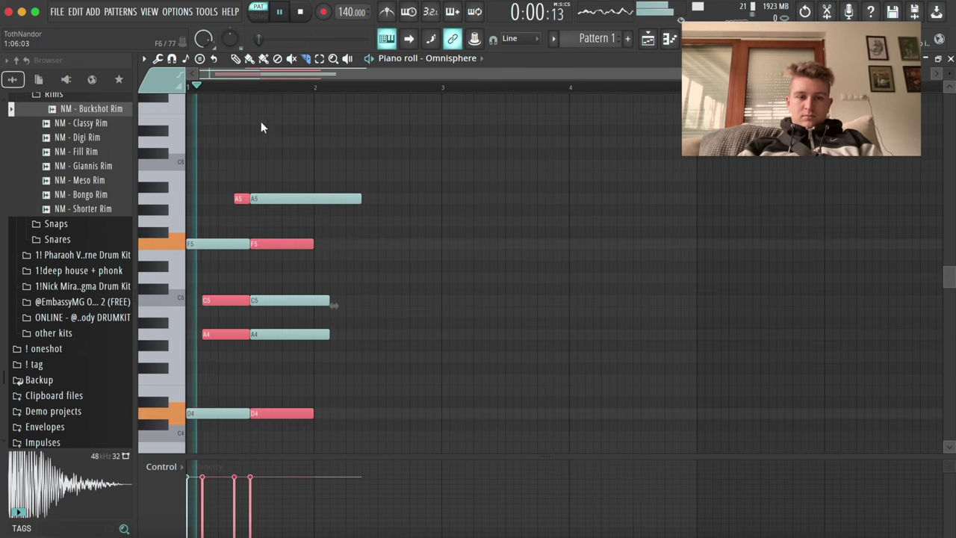
pyautogui.rightClick(281, 413)
pyautogui.press('super+b')
# Rework bar 1's melody with a short F5 at step 7, E5 at step 11 and a short C5 at step 15.
pyautogui.rightClick(275, 245)
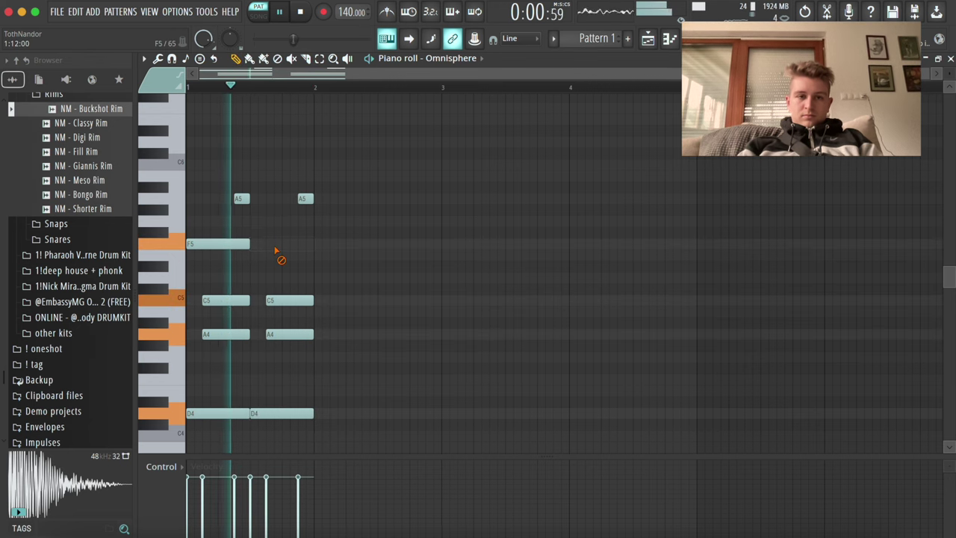
pyautogui.press('space')
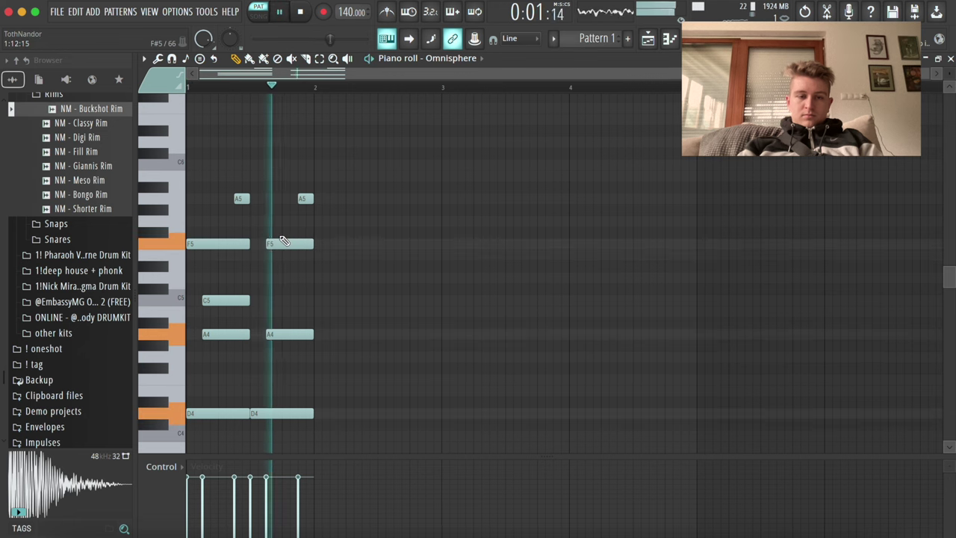
pyautogui.press('space')
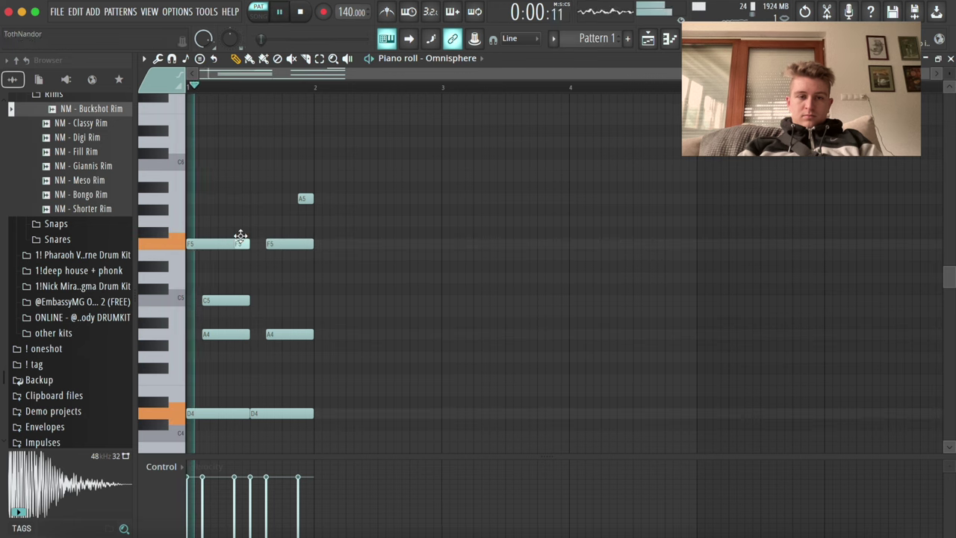
pyautogui.moveTo(273, 243); pyautogui.dragTo(273, 278)
pyautogui.rightClick(306, 198)
pyautogui.click(298, 298)
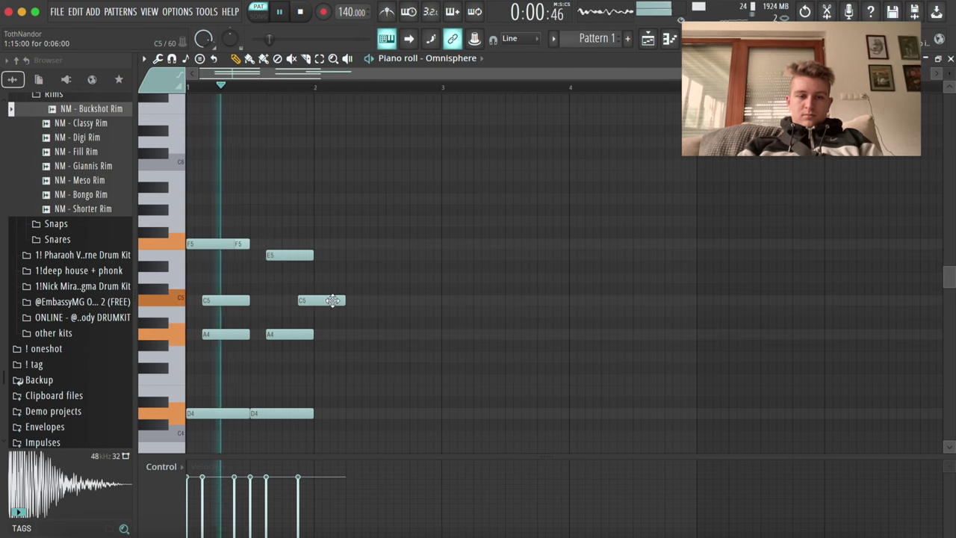
pyautogui.moveTo(344, 300); pyautogui.dragTo(314, 299)
# Duplicate bar 1 into bar 2 and lower bar 2's two bass notes to A#3.
pyautogui.press('super+b')
pyautogui.press('space')
pyautogui.moveTo(359, 394); pyautogui.dragTo(396, 443)
pyautogui.hotkey('shift', 'Down')
pyautogui.hotkey('shift', 'Down')
pyautogui.hotkey('shift', 'Down')
pyautogui.press('space')
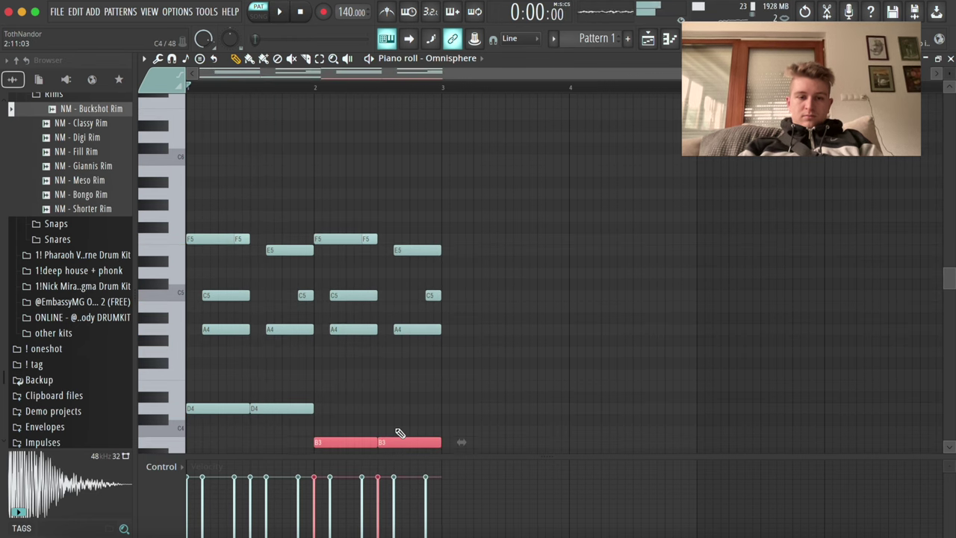
pyautogui.hotkey('shift', 'Down')
pyautogui.press('space')
pyautogui.scroll(-4, 381, 328)
pyautogui.press('super+a')
pyautogui.press('super+d')
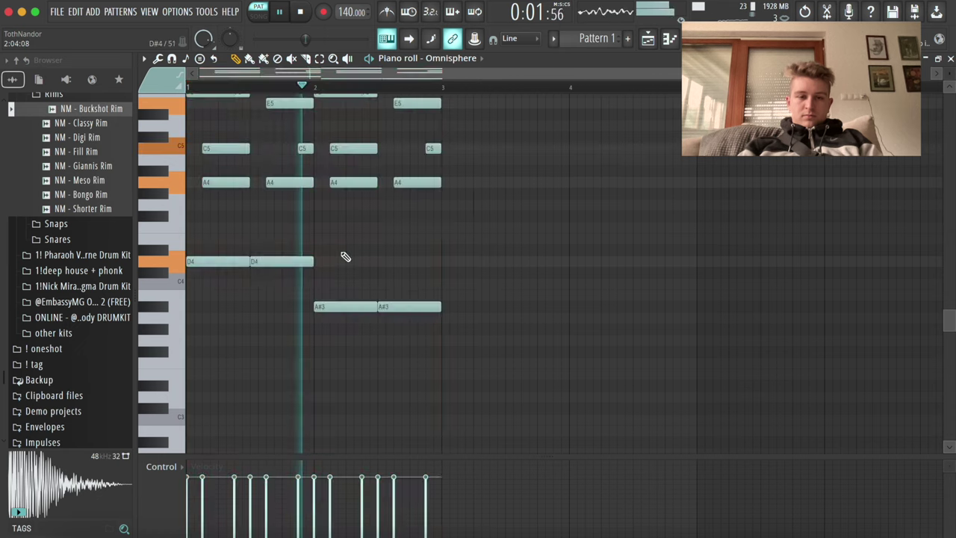
# Replace bar 2's opening top note with a short C5 and delete the short F5 before the bar's midpoint.
pyautogui.scroll(2, 362, 251)
pyautogui.press('space')
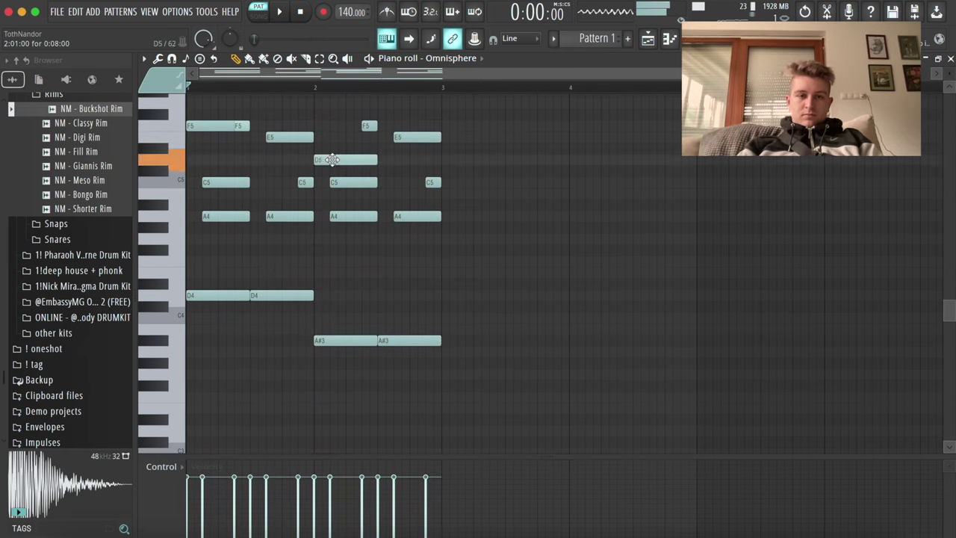
pyautogui.press('space')
pyautogui.rightClick(368, 126)
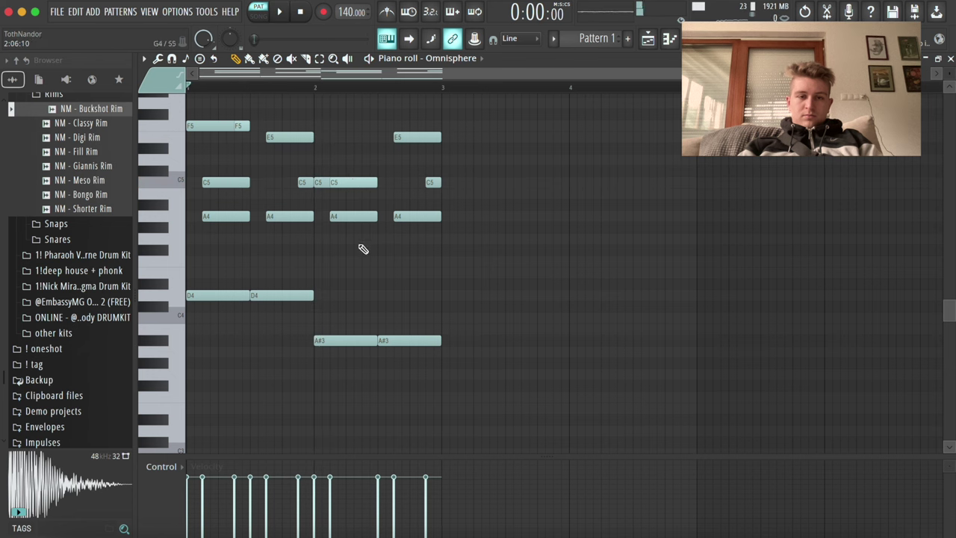
pyautogui.press('space')
# Add a short F4 note at step 7 of bar 2 and play the pattern.
pyautogui.moveTo(358, 256); pyautogui.dragTo(380, 262)
pyautogui.press('space')
pyautogui.press('space')
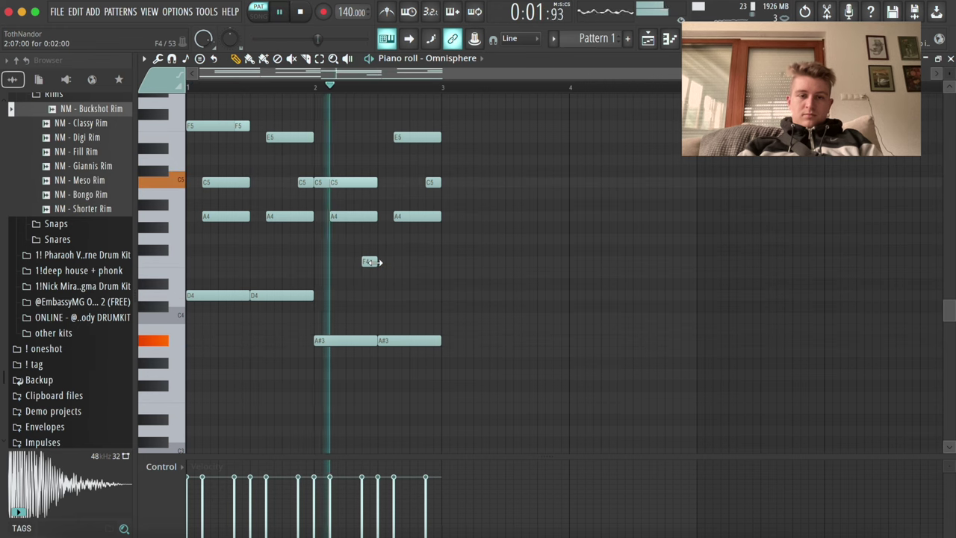
pyautogui.press('space')
# Rework the second half of bar 2 as C5 over A4 at step 11, ending with a short A4 at step 15.
pyautogui.click(387, 248)
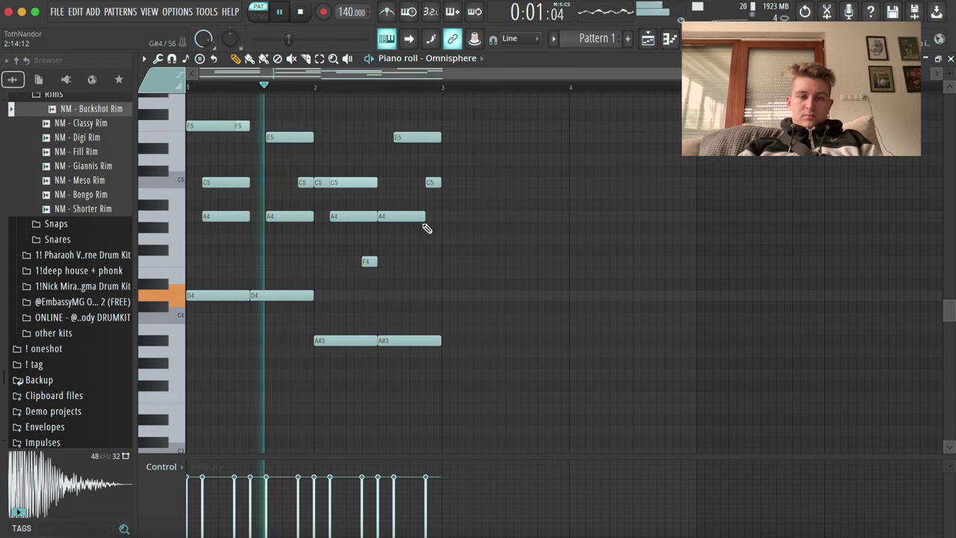
pyautogui.rightClick(385, 216)
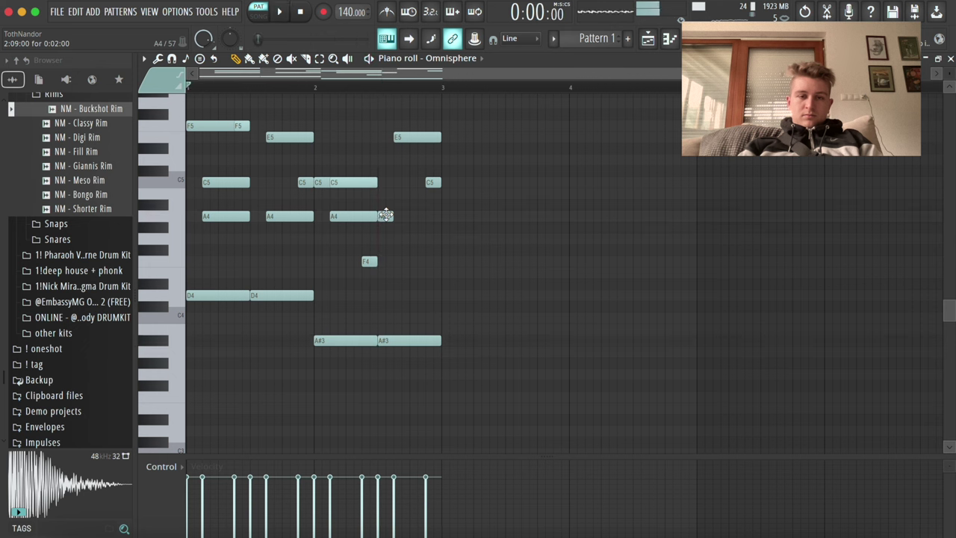
pyautogui.click(398, 216)
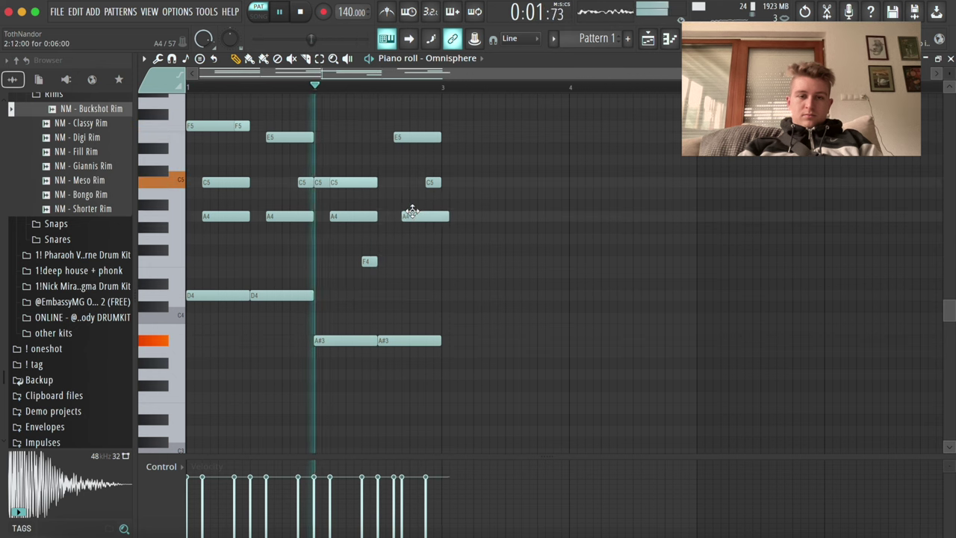
pyautogui.press('space')
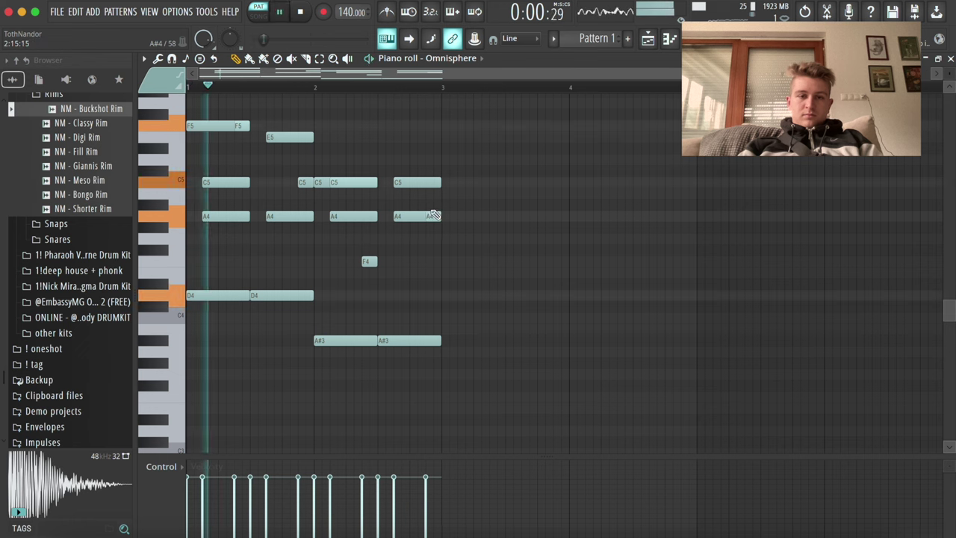
# Duplicate the two bars into bars 3 and 4 and raise bar 3's bass notes to F4.
pyautogui.press('super+b')
pyautogui.moveTo(478, 321); pyautogui.dragTo(593, 299)
pyautogui.hotkey('shift', 'Up')
pyautogui.hotkey('shift', 'Up')
pyautogui.hotkey('shift', 'Up')
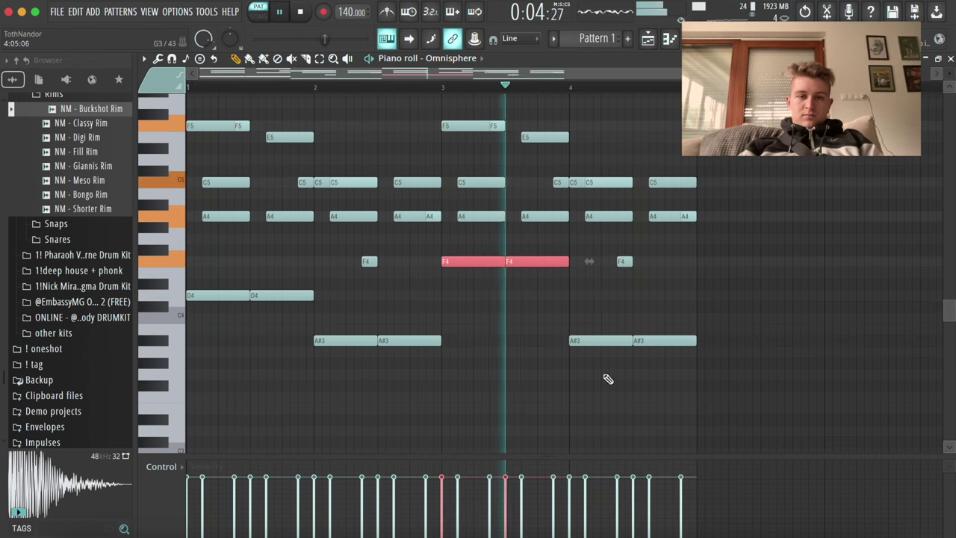
# Raise the two bass notes in bar 4 to C4.
pyautogui.moveTo(608, 379); pyautogui.dragTo(742, 341)
pyautogui.hotkey('shift', 'Up')
pyautogui.hotkey('shift', 'Up')
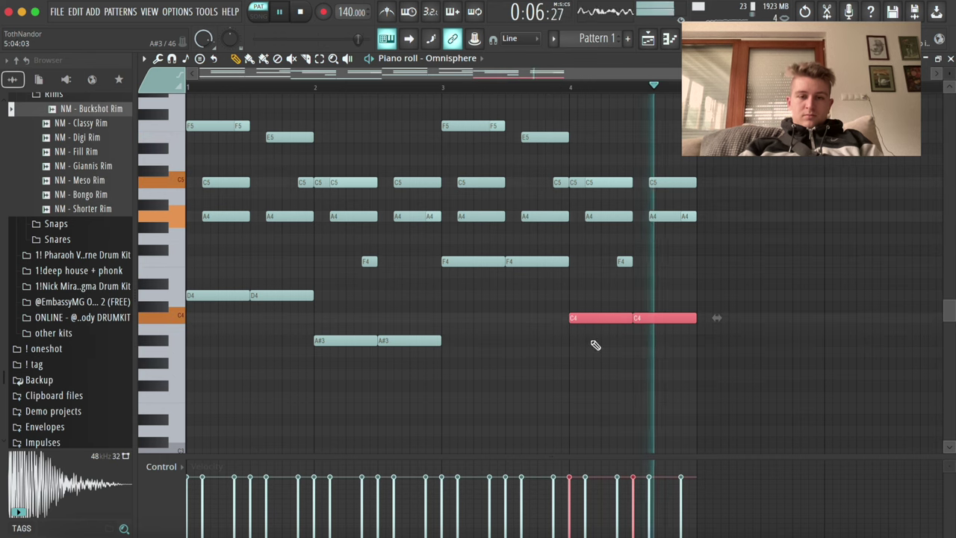
pyautogui.scroll(-3, 432, 367)
pyautogui.keyDown('super'); pyautogui.click(432, 367); pyautogui.keyUp('super')
pyautogui.scroll(-2, 375, 359)
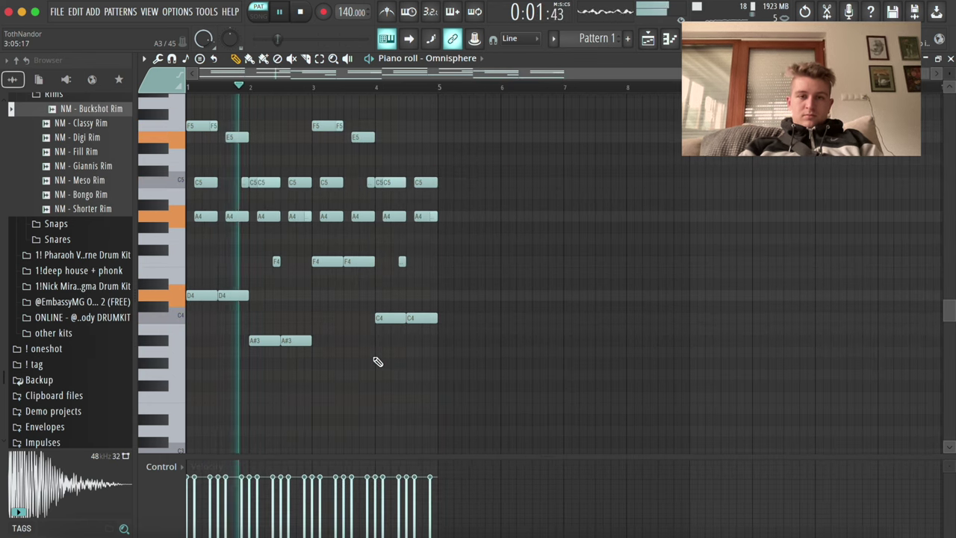
# Duplicate the four-bar progression into bars 5 to 8 and stop playback.
pyautogui.press('super+a')
pyautogui.press('super+d')
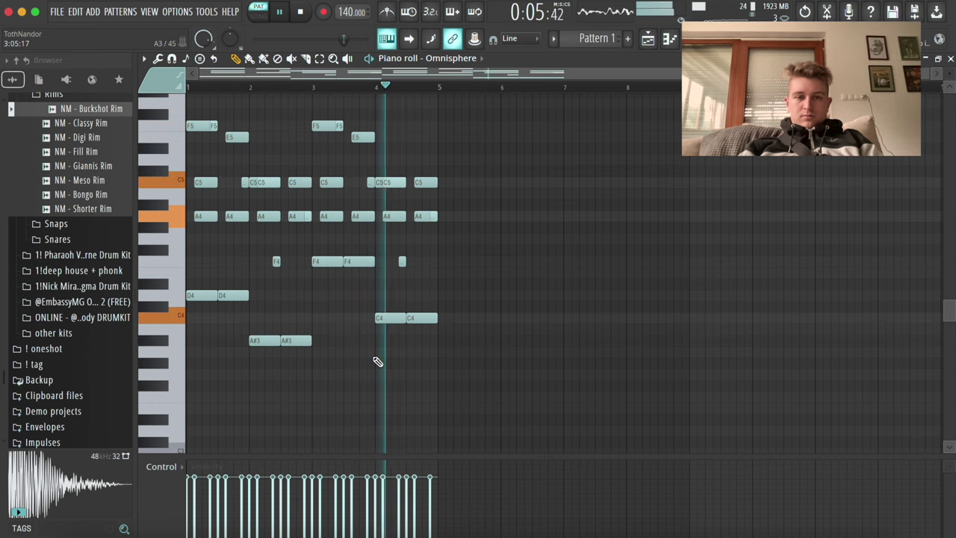
pyautogui.press('super+b')
pyautogui.press('super+d')
pyautogui.press('space')
# Set the tempo to 158 BPM and transpose all notes down three semitones.
pyautogui.moveTo(349, 11); pyautogui.dragTo(349, 6)
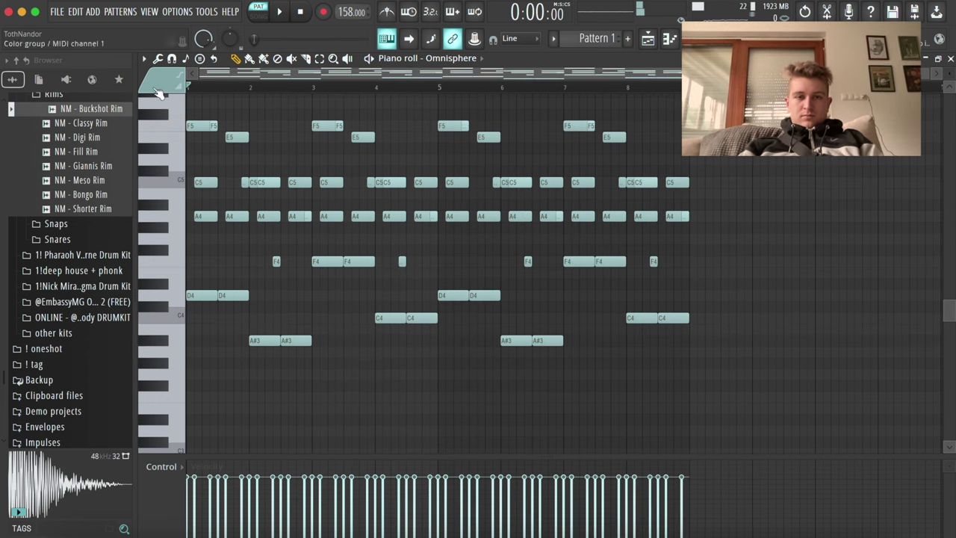
pyautogui.hotkey('shift', 'Down')
pyautogui.hotkey('shift', 'Down')
pyautogui.hotkey('shift', 'Down')
# Apply the Strum tool to all notes and set the tempo to 154 BPM during playback.
pyautogui.press('super+a')
pyautogui.hotkey('alt', 's')
pyautogui.press('Return')
pyautogui.press('super+d')
pyautogui.press('space')
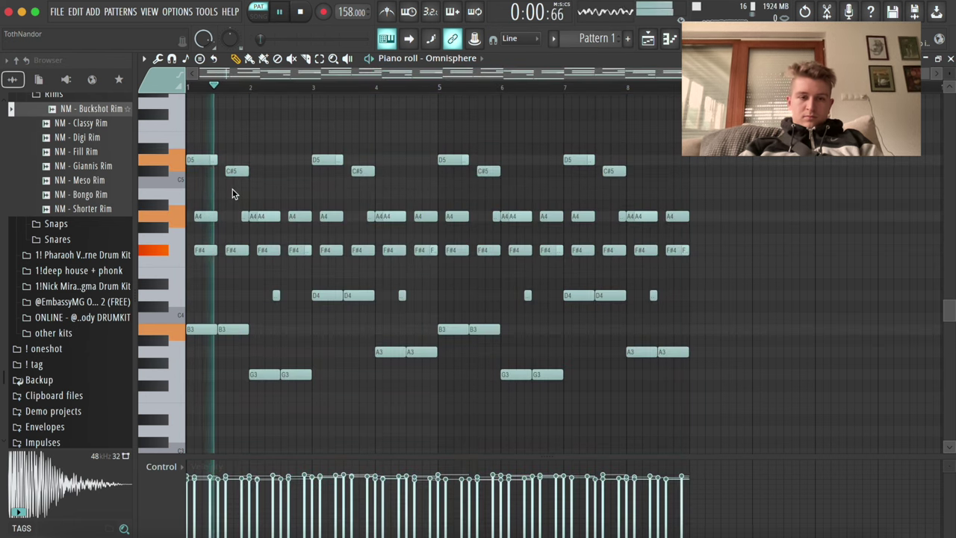
pyautogui.moveTo(349, 12); pyautogui.dragTo(348, 17)
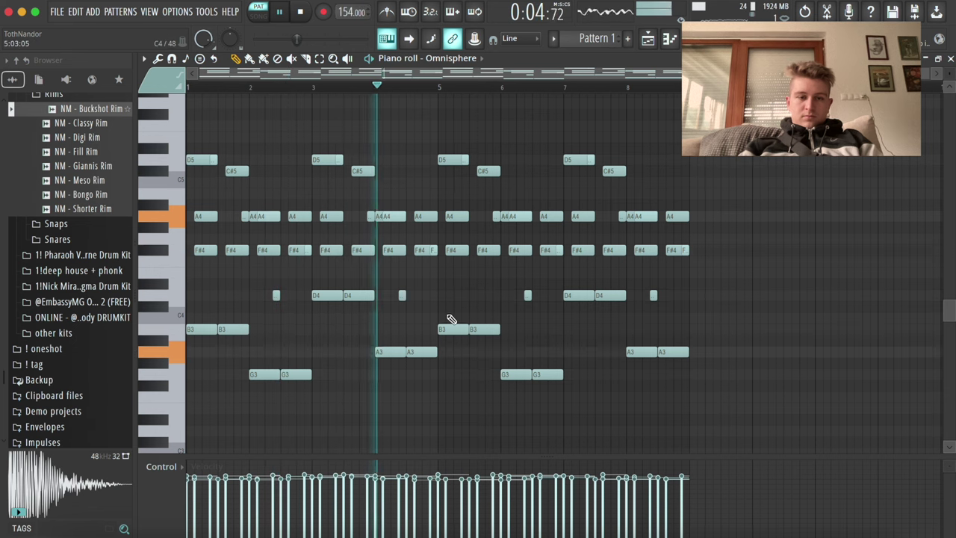
# Try raising bar 6's bass notes by four semitones and lowering bar 7's second bass note to C#4.
pyautogui.moveTo(498, 348); pyautogui.dragTo(585, 377)
pyautogui.hotkey('shift', 'Up')
pyautogui.hotkey('shift', 'Up')
pyautogui.hotkey('shift', 'Up')
pyautogui.hotkey('shift', 'Up')
pyautogui.hotkey('shift', 'Down')
pyautogui.hotkey('shift', 'Down')
pyautogui.hotkey('shift', 'Down')
pyautogui.hotkey('shift', 'Down')
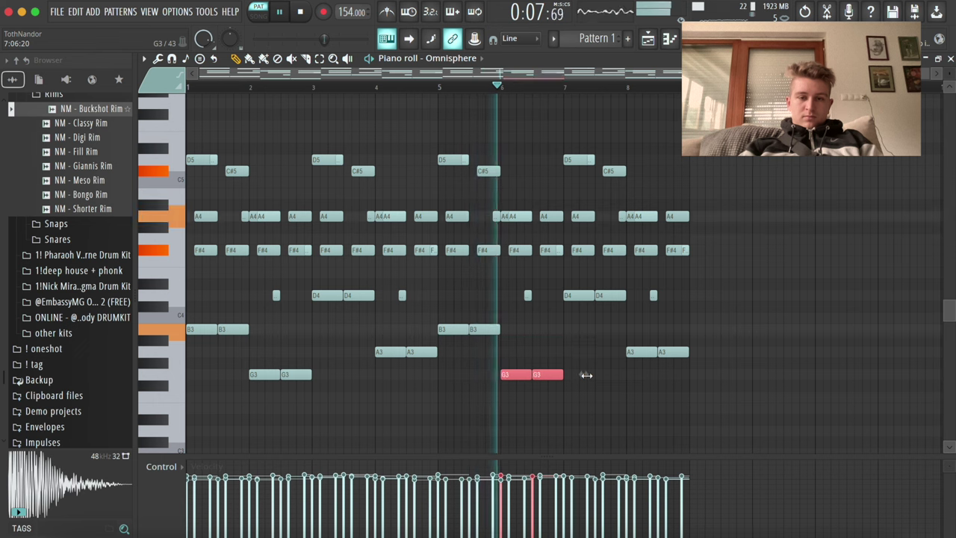
pyautogui.click(603, 297)
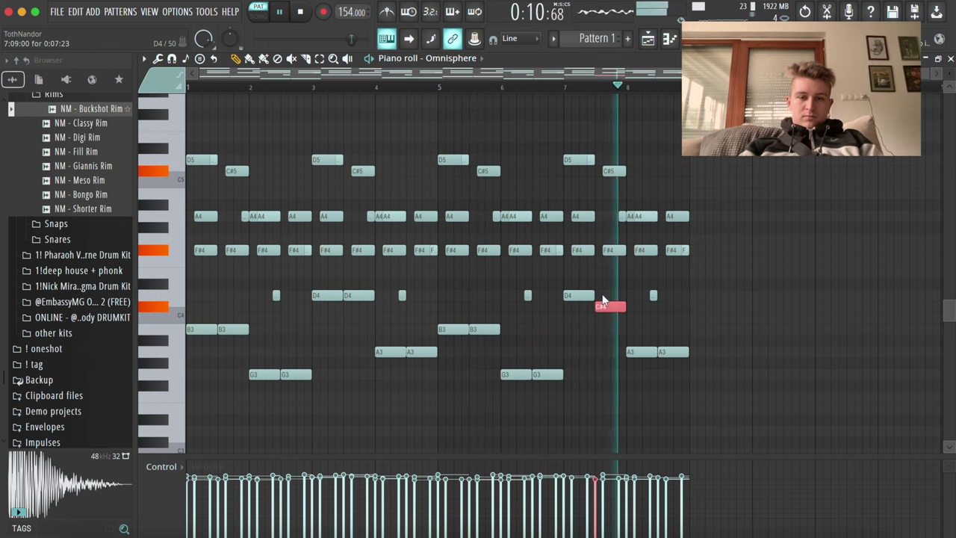
# Raise the two bass notes in bar 8 to C#4 and close the piano roll.
pyautogui.moveTo(628, 340); pyautogui.dragTo(683, 389)
pyautogui.hotkey('shift', 'Up')
pyautogui.hotkey('shift', 'Up')
pyautogui.hotkey('shift', 'Up')
pyautogui.hotkey('shift', 'Up')
pyautogui.hotkey('ctrl', 'd')
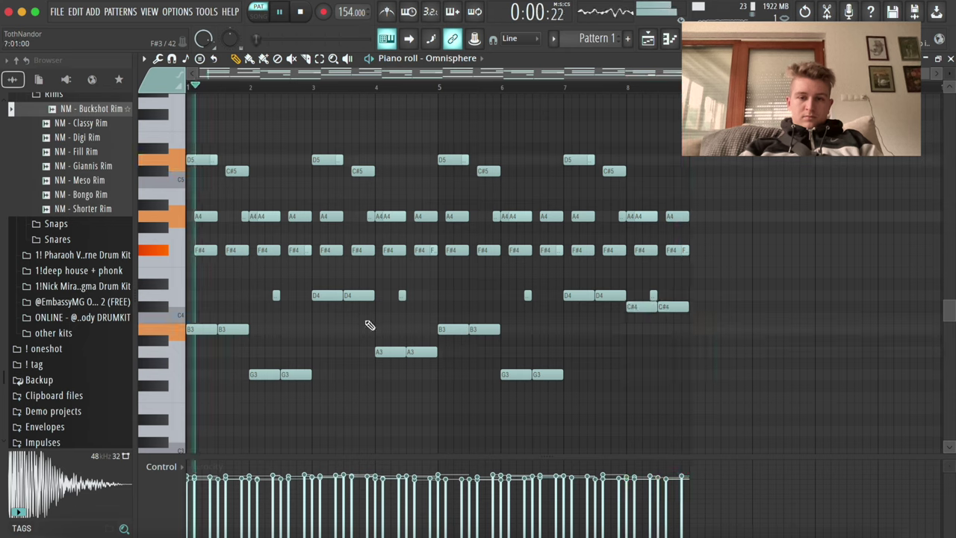
pyautogui.press('Escape')
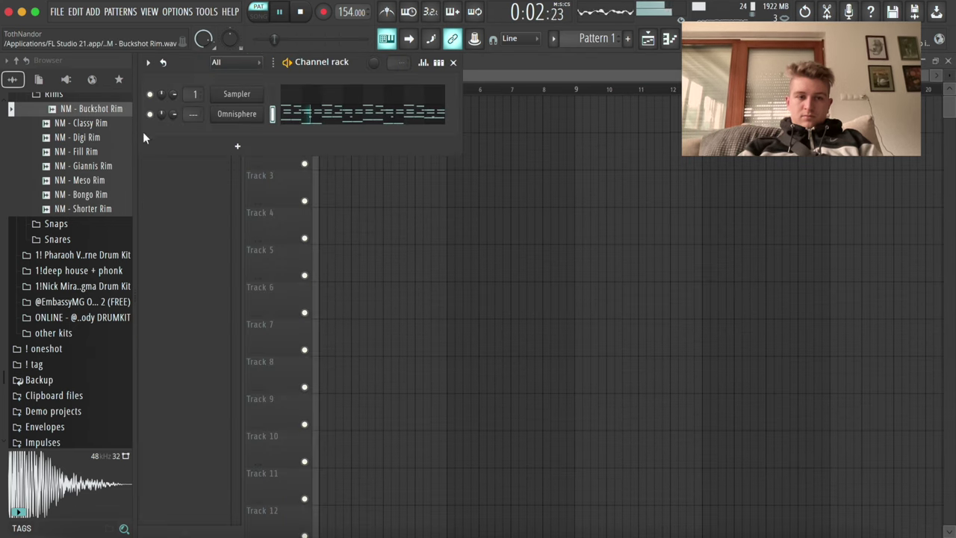
# Reopen the Omnisphere channel's notes and transpose the whole progression up nine semitones.
pyautogui.rightClick(247, 114)
pyautogui.click(297, 112)
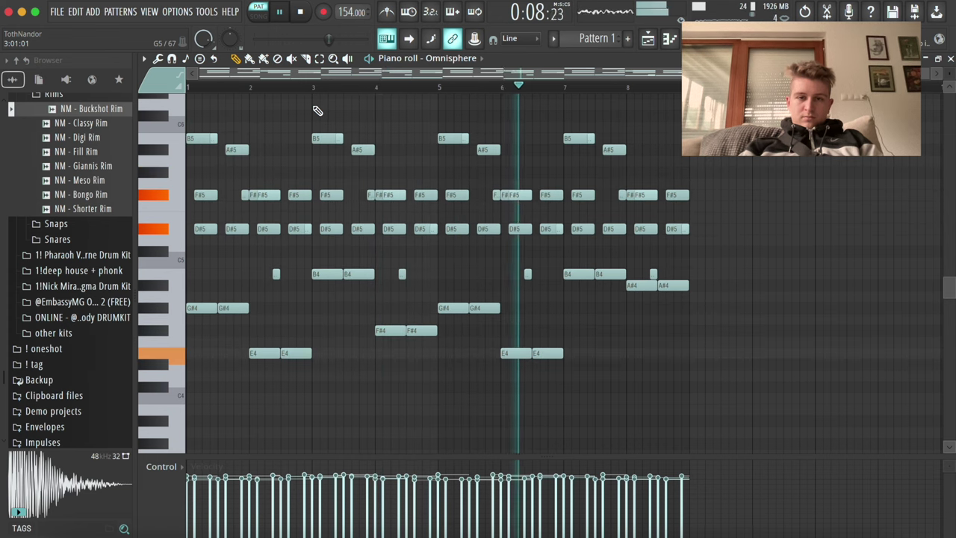
pyautogui.press('Escape')
pyautogui.press('F7')
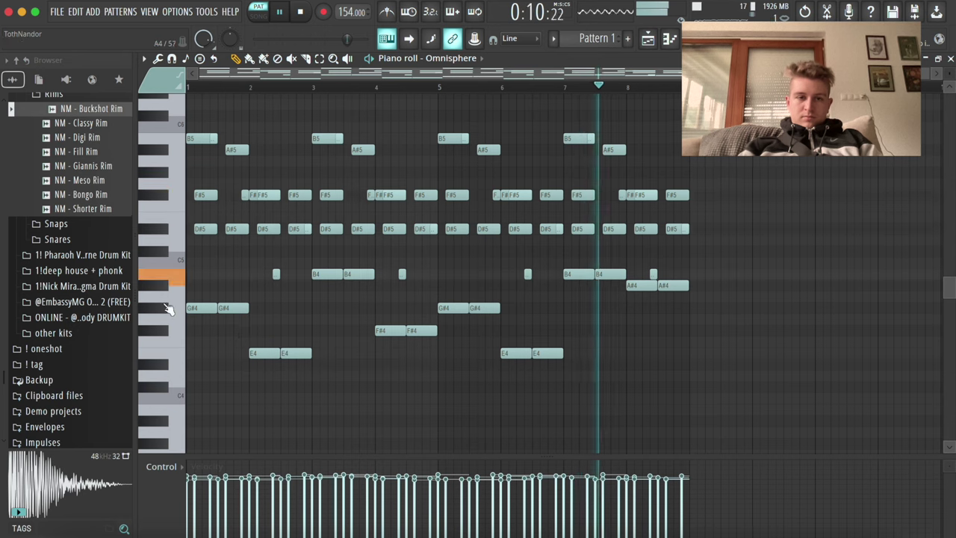
pyautogui.moveTo(193, 303); pyautogui.dragTo(529, 395)
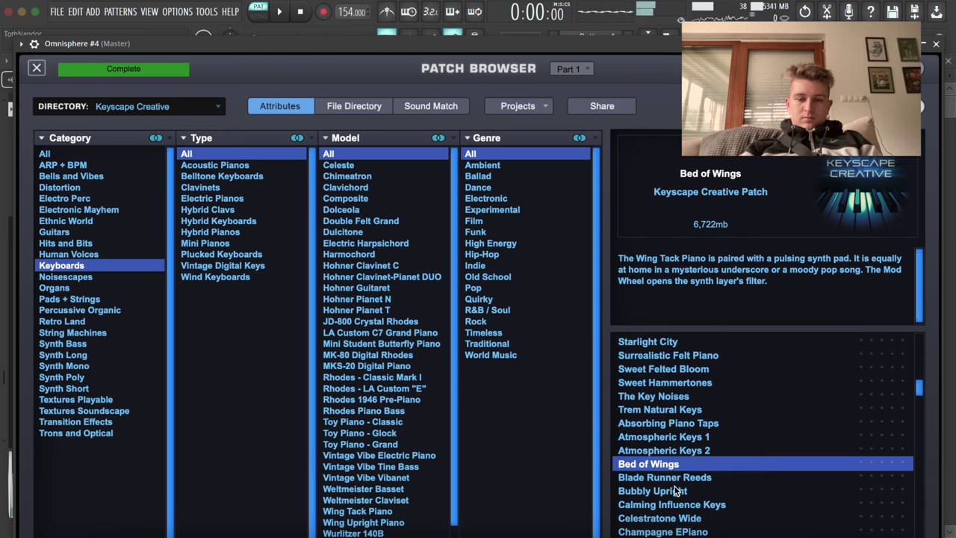
# Try Keyscape Creative keyboard patches such as Bubbly Upright and Champagne EPiano in Omnisphere #4 and close the plugin window.
pyautogui.click(676, 491)
pyautogui.scroll(-1, 675, 490)
pyautogui.click(675, 490)
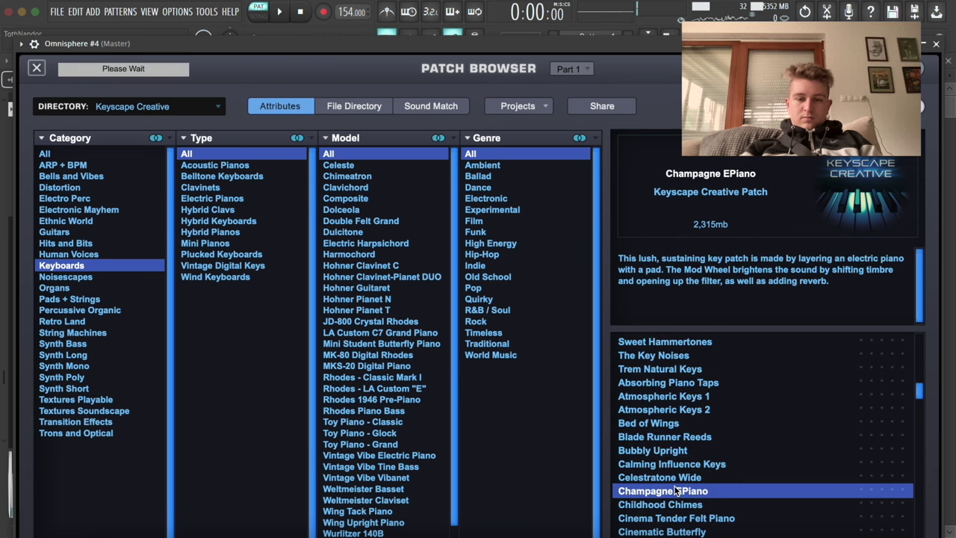
pyautogui.scroll(-1, 676, 490)
pyautogui.click(675, 490)
pyautogui.scroll(-2, 675, 490)
pyautogui.press('space')
pyautogui.click(935, 43)
# Replace the trial melody notes in Omnisphere #4 with a single B6 note at the start of bar 1.
pyautogui.click(373, 174)
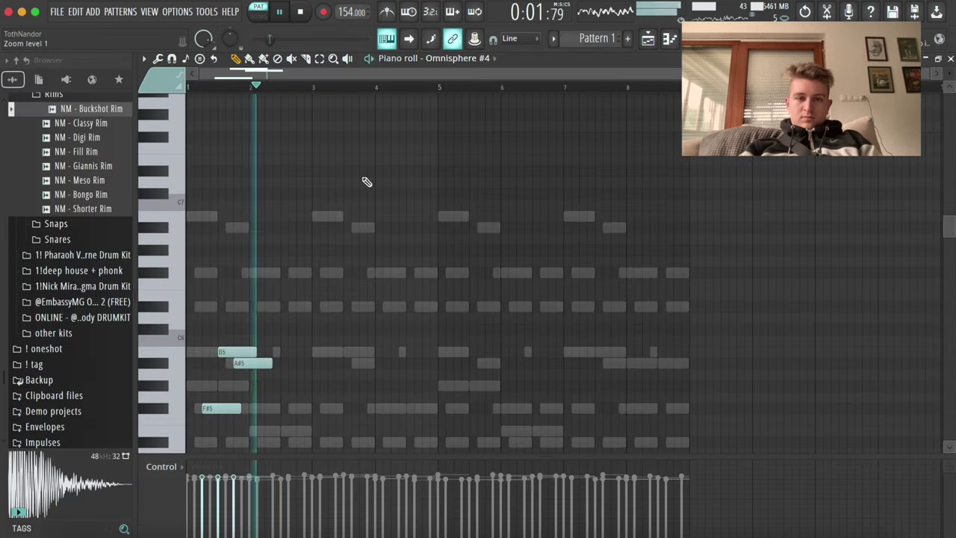
pyautogui.press('space')
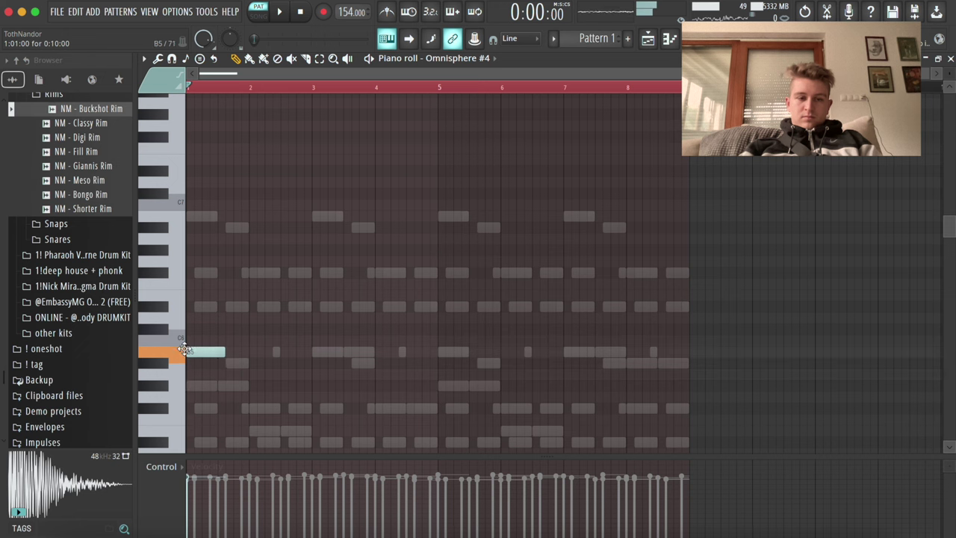
pyautogui.press('space')
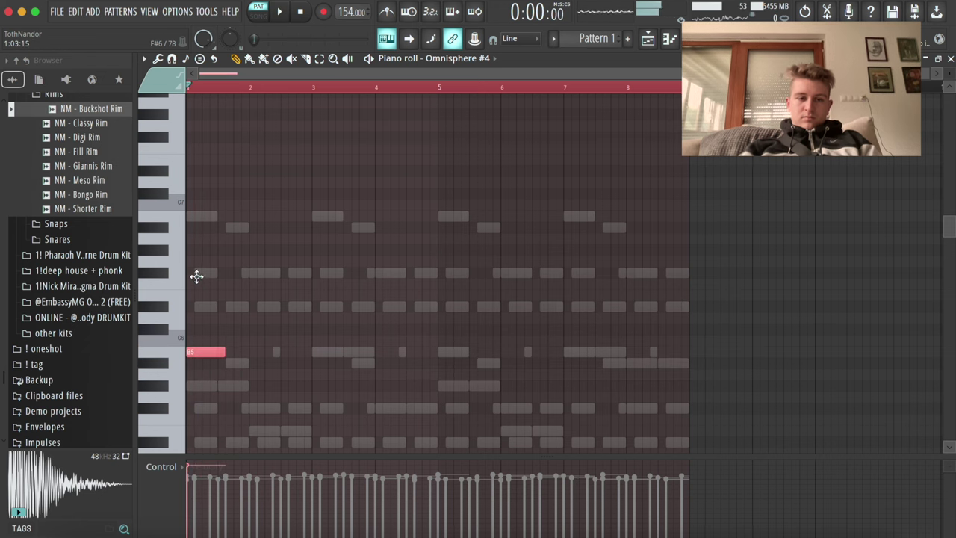
pyautogui.press('space')
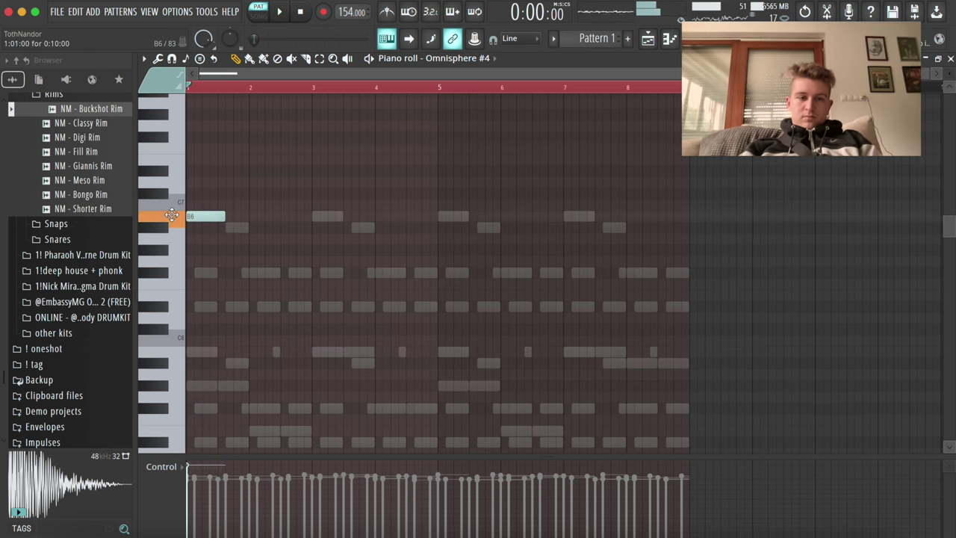
# Lower the opening note of Omnisphere #4 to B5 and add A#5 and D#6 to complete the bar 1 phrase.
pyautogui.scroll(-3, 199, 296)
pyautogui.click(213, 329)
pyautogui.press('space')
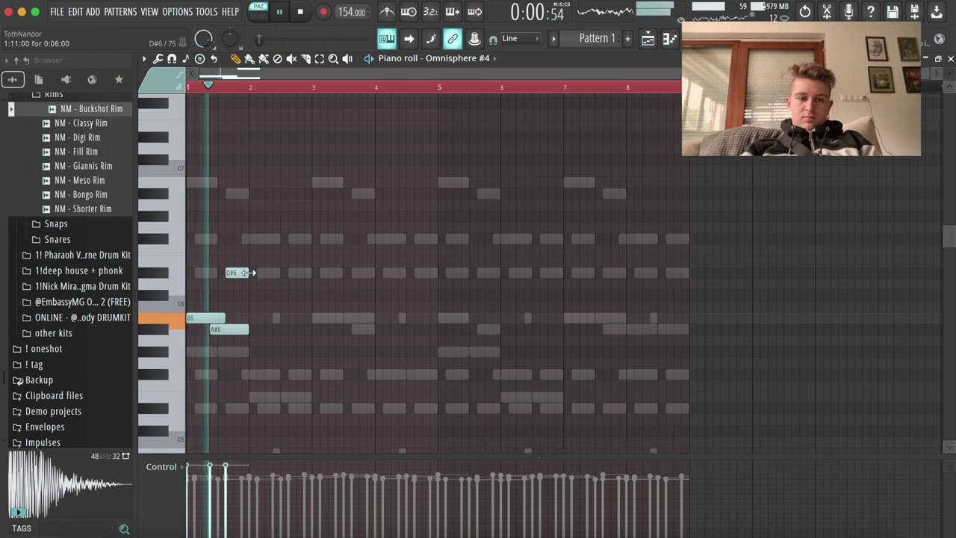
# Duplicate the bar 1 phrase into bar 2 and replace its A#5 and D#6 with F#6 and C#6.
pyautogui.hotkey('ctrl', 'b')
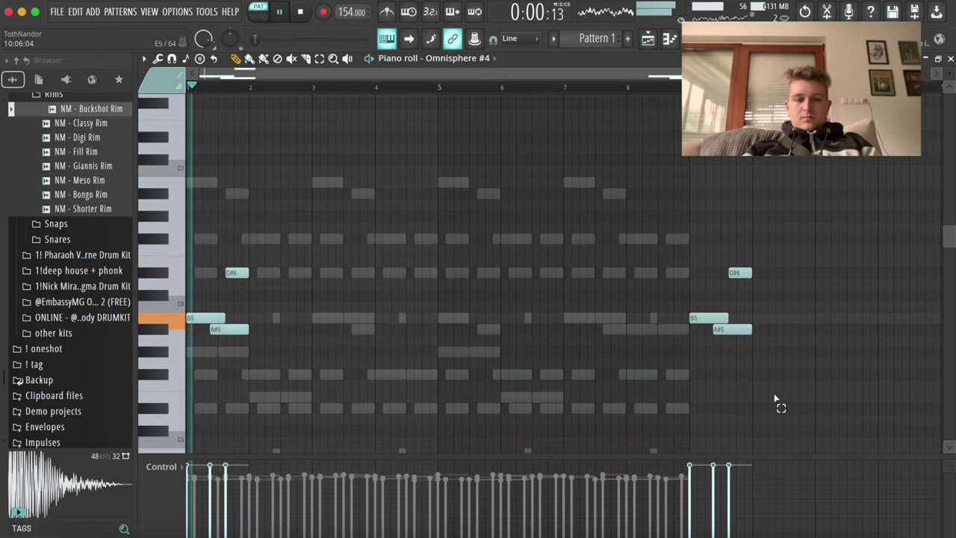
pyautogui.hotkey('ctrl', 'z')
pyautogui.hotkey('ctrl', 'b')
pyautogui.click(259, 295)
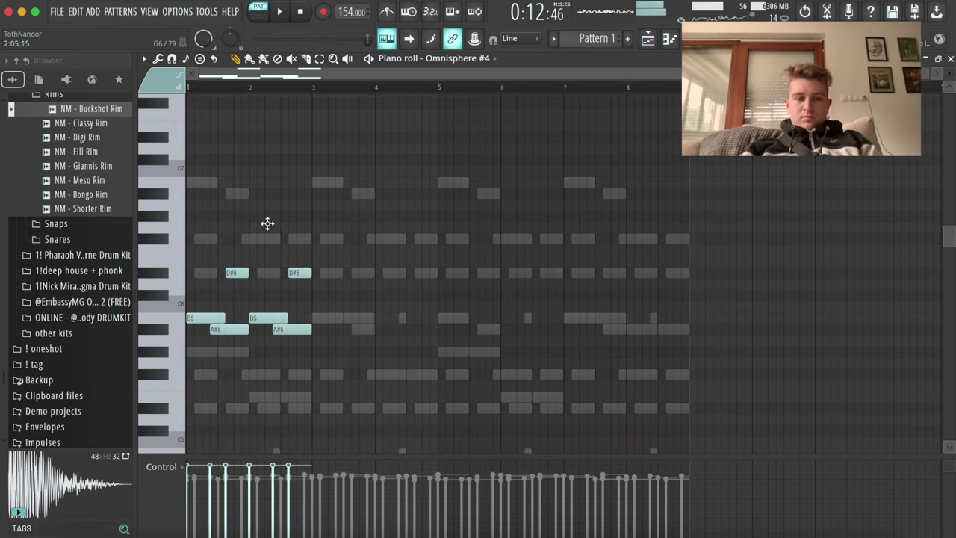
pyautogui.press('space')
pyautogui.rightClick(296, 329)
pyautogui.moveTo(276, 236); pyautogui.dragTo(282, 236)
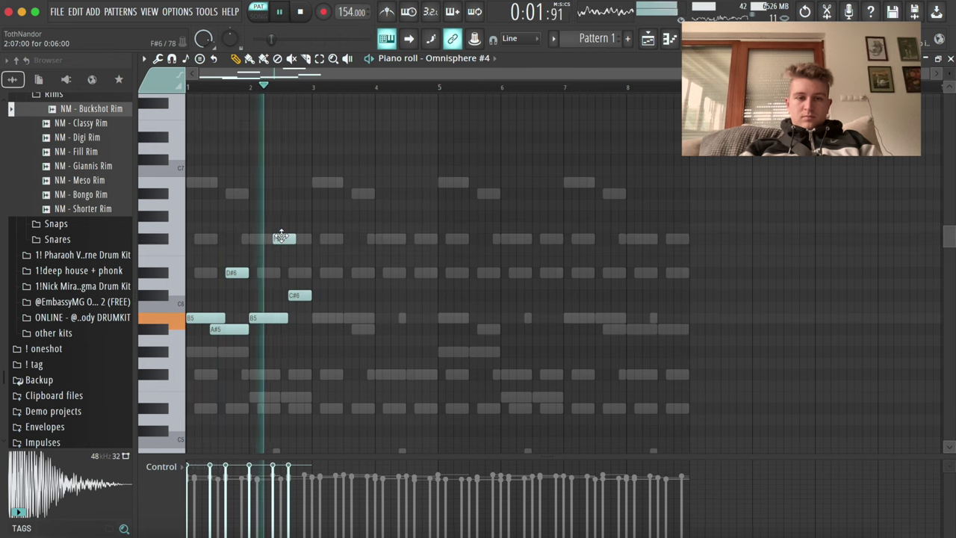
# Duplicate the two-bar melody into bars 3 and 4, and repeat all four bars an octave lower in bars 5 to 8.
pyautogui.hotkey('ctrl', 'b')
pyautogui.click(394, 305)
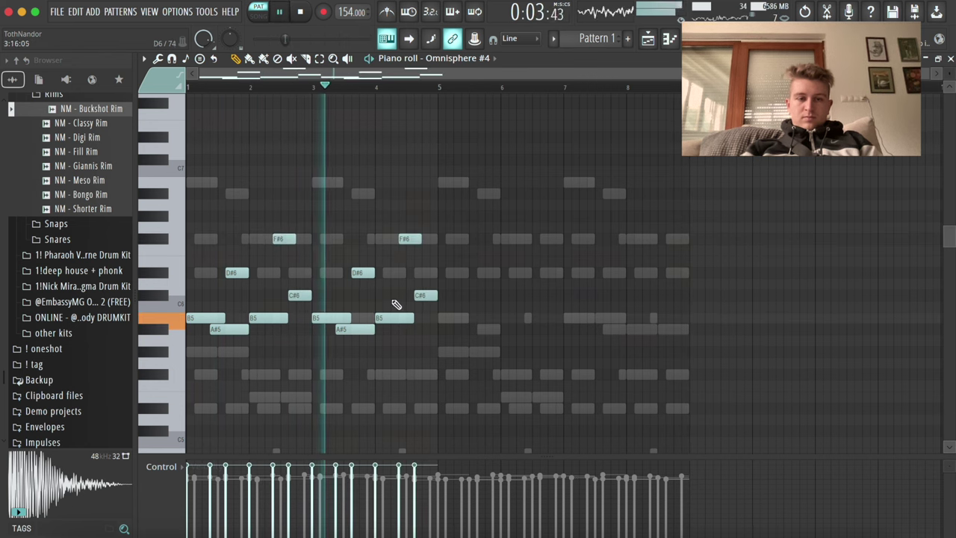
pyautogui.hotkey('ctrl', 'b')
pyautogui.hotkey('ctrl', 'Down')
pyautogui.click(430, 338)
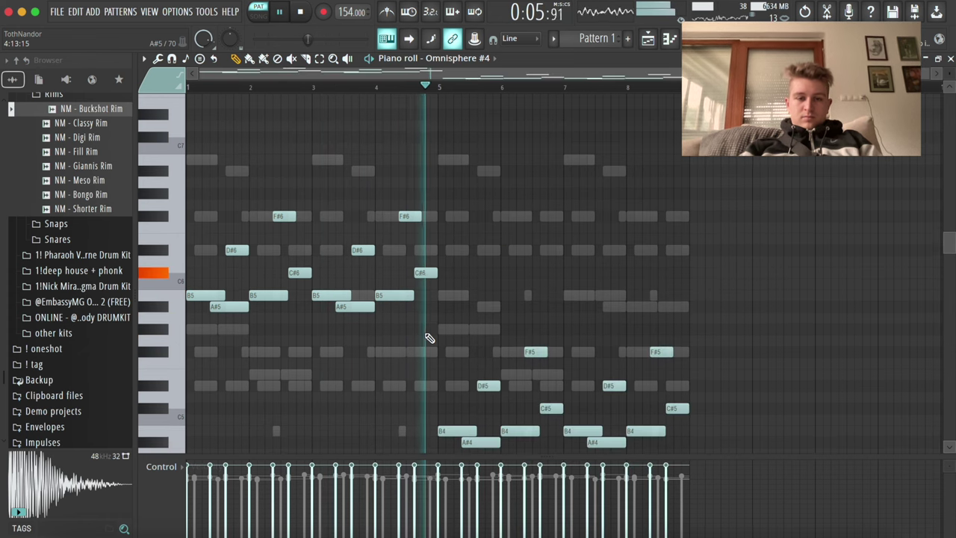
# Add another Omnisphere channel and start its bar 1 melody with overlapping D#6, B5 and A#5 notes.
pyautogui.scroll(-2, 430, 337)
pyautogui.press('F7')
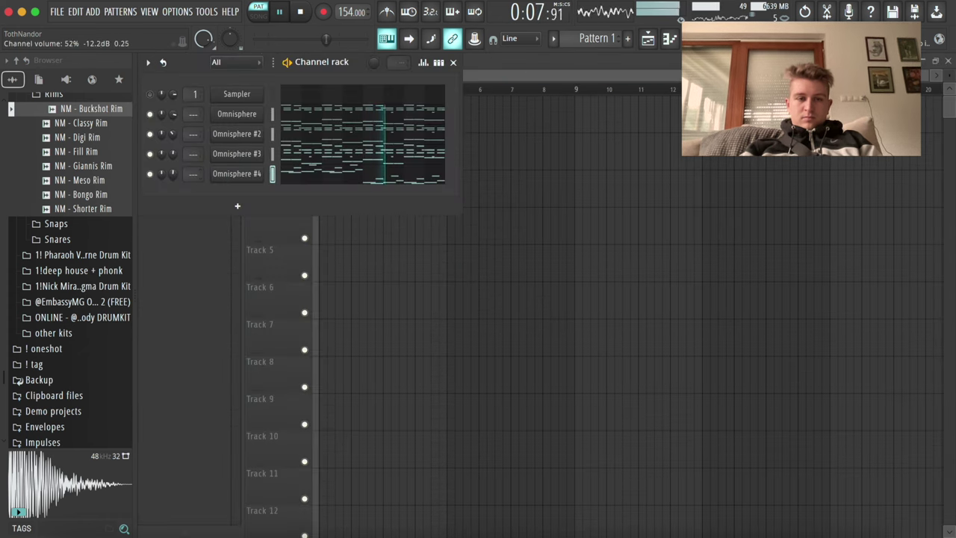
pyautogui.click(238, 207)
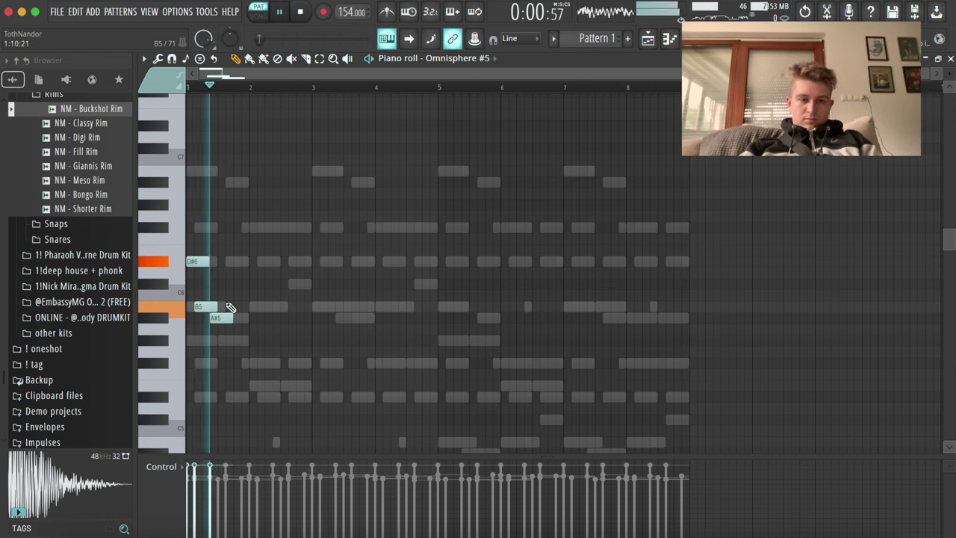
# Continue the Omnisphere #5 melody through bar 2 with B5, an F#6 starting just before bar 2, D#6 and C#6.
pyautogui.click(238, 250)
pyautogui.press('space')
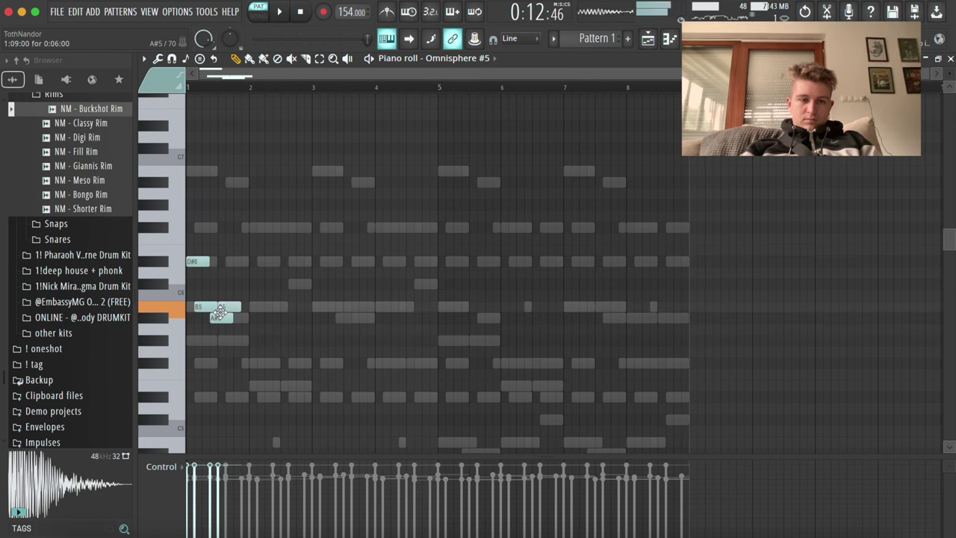
pyautogui.press('space')
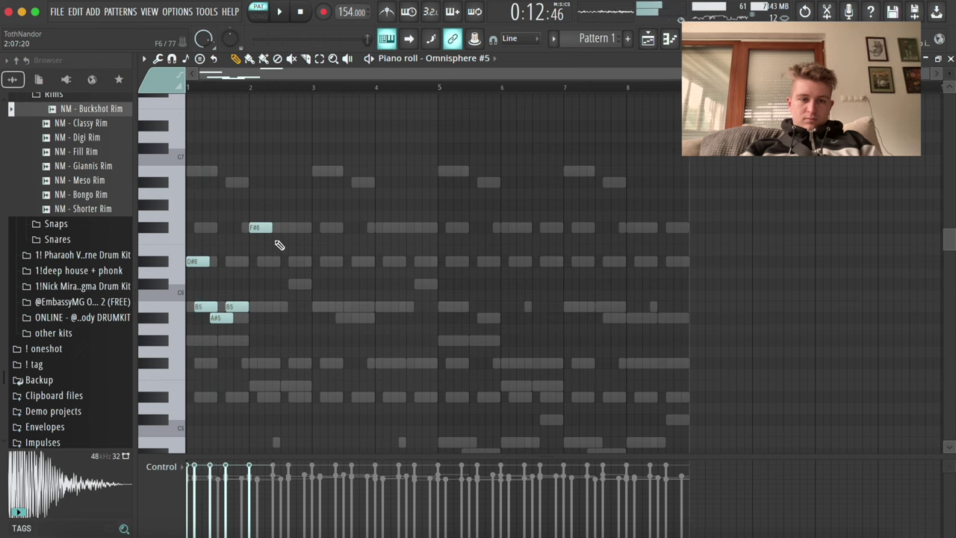
pyautogui.press('space')
pyautogui.moveTo(261, 229); pyautogui.dragTo(253, 229)
pyautogui.click(267, 260)
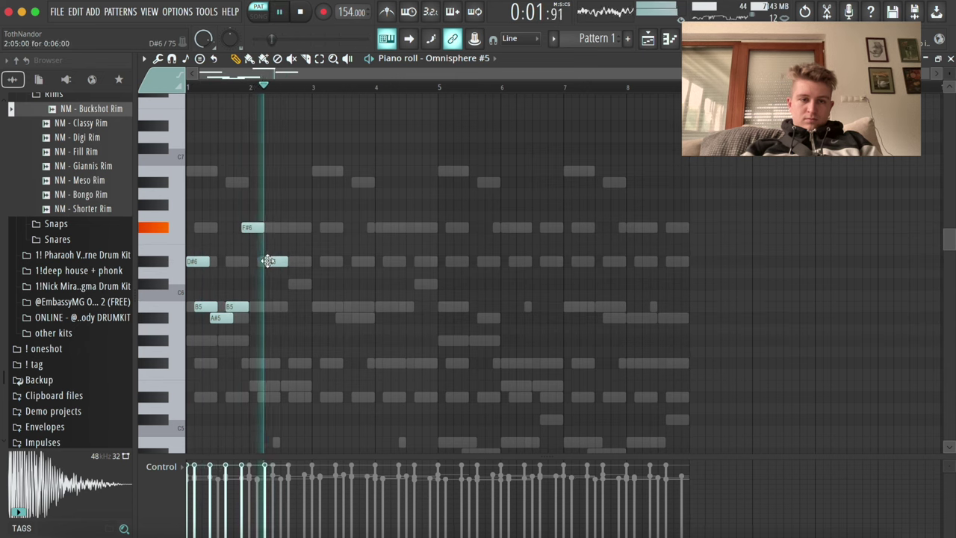
pyautogui.press('space')
pyautogui.click(291, 283)
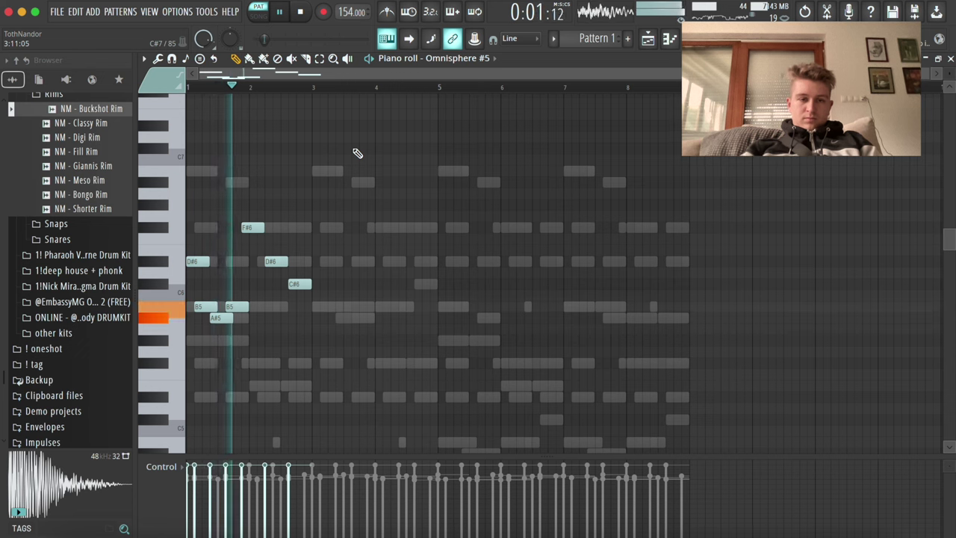
# Enter the bar 3 melody of Omnisphere #5 as B6, A#6, F#6, B5 and a shortened C#6.
pyautogui.click(315, 172)
pyautogui.click(337, 228)
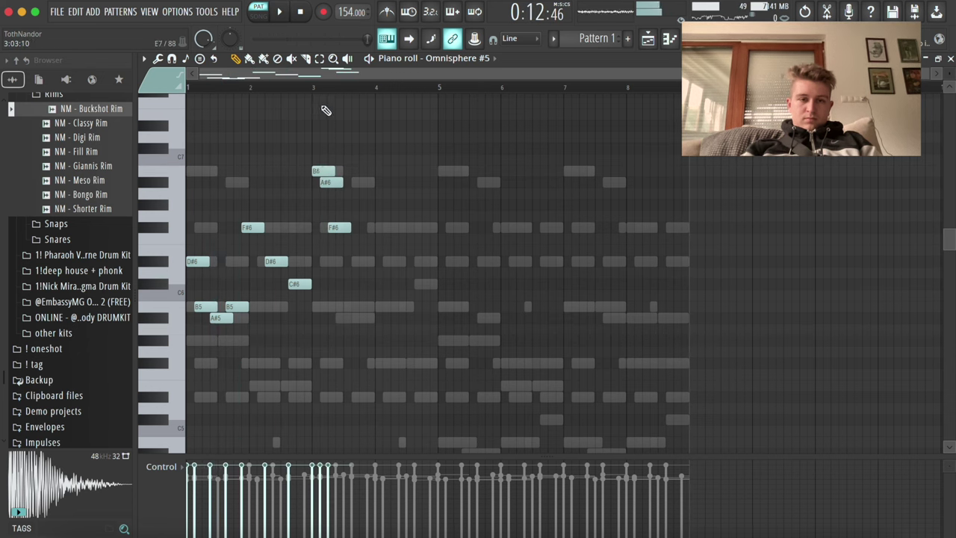
pyautogui.press('space')
pyautogui.moveTo(332, 267); pyautogui.dragTo(331, 259)
pyautogui.press('space')
pyautogui.click(342, 230)
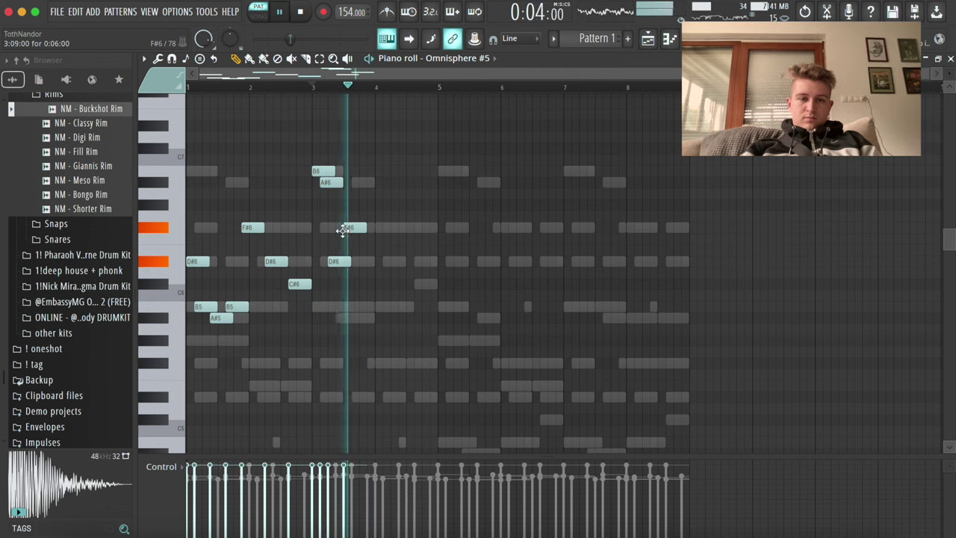
pyautogui.moveTo(347, 227); pyautogui.dragTo(348, 267)
pyautogui.press('space')
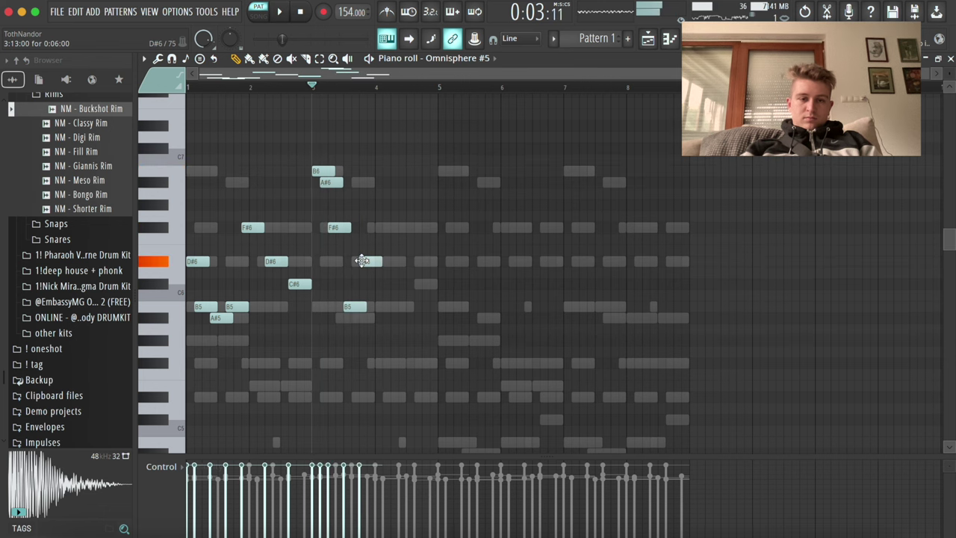
pyautogui.moveTo(362, 285); pyautogui.dragTo(372, 283)
pyautogui.press('space')
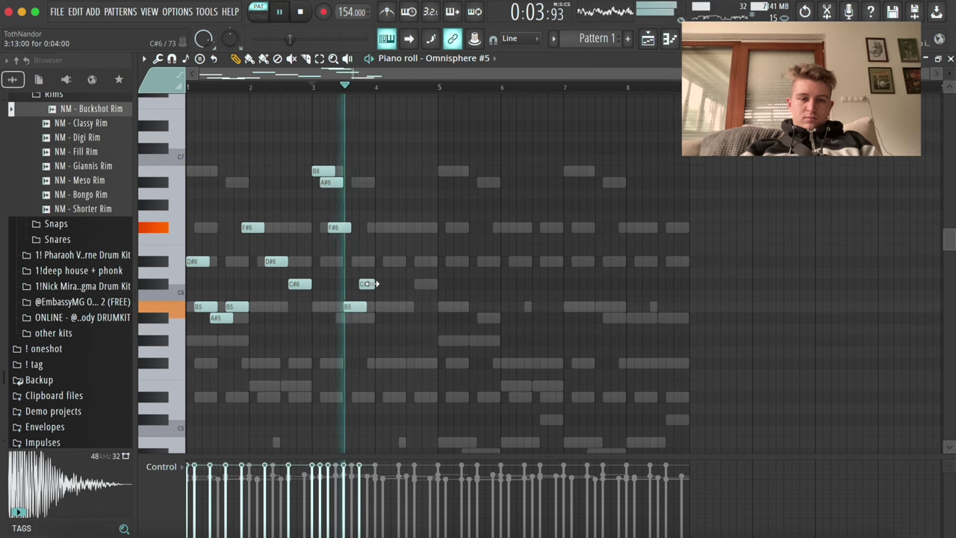
# Fill bar 4 with a quick run of short F#6, D#6, B6, A#6, F#6 and D#6 notes.
pyautogui.press('space')
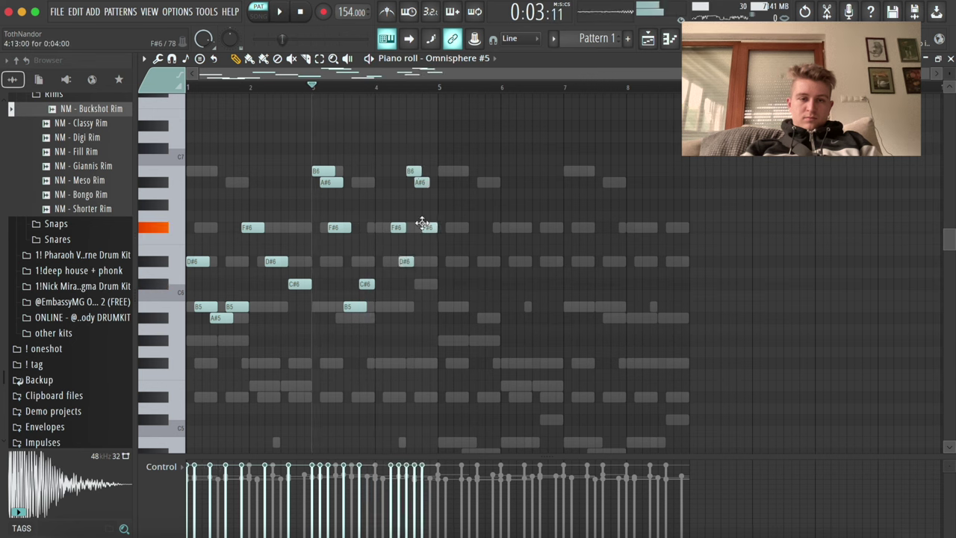
pyautogui.press('space')
pyautogui.moveTo(445, 261); pyautogui.dragTo(435, 260)
# Lower the four-bar Omnisphere #5 melody an octave, repeat it an octave higher in bars 5 to 8, and close the piano roll.
pyautogui.hotkey('ctrl', 'Down')
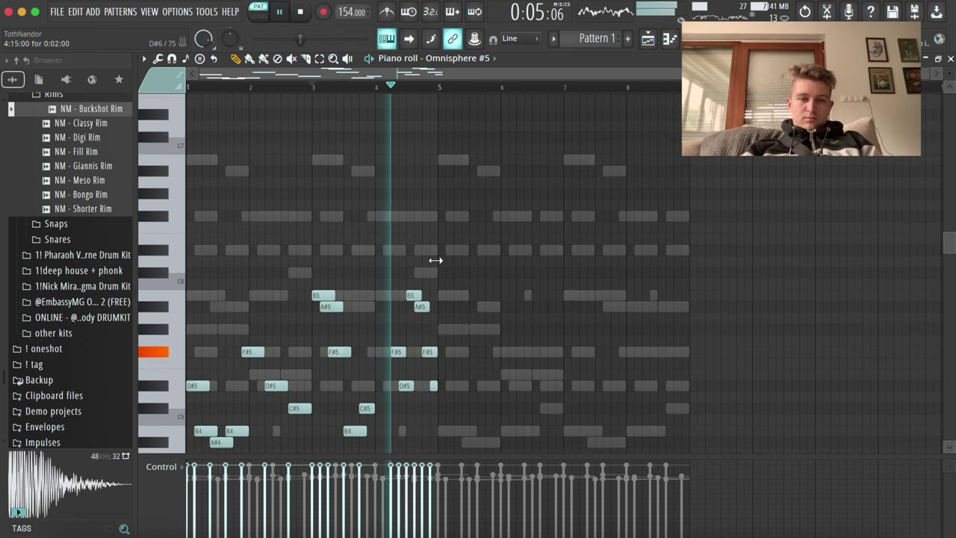
pyautogui.hotkey('ctrl', 'b')
pyautogui.hotkey('ctrl', 'Up')
pyautogui.hotkey('ctrl', 'd')
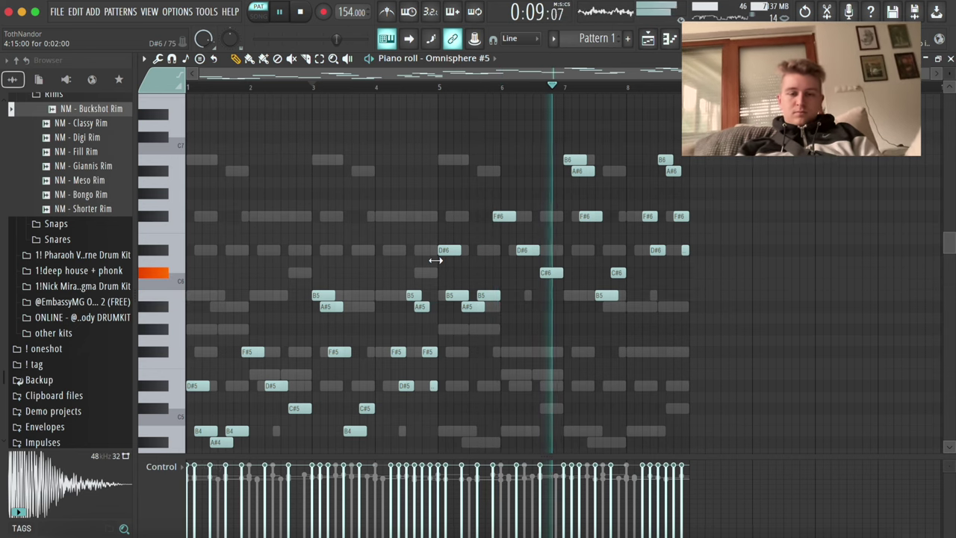
pyautogui.press('Escape')
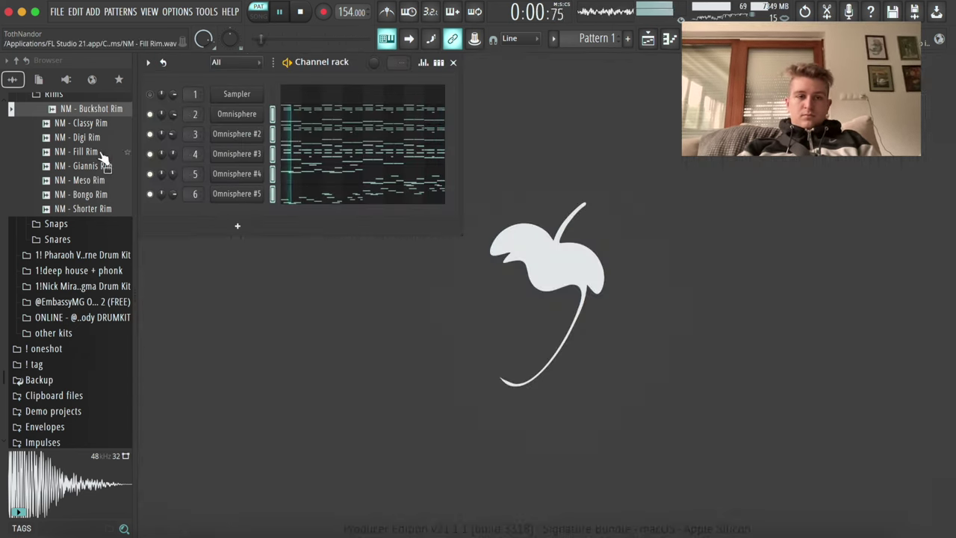
# Find NM - Bootcamp 808 in the drum kit's 808s folder and add it as a channel below Omnisphere #5.
pyautogui.scroll(10, 86, 187)
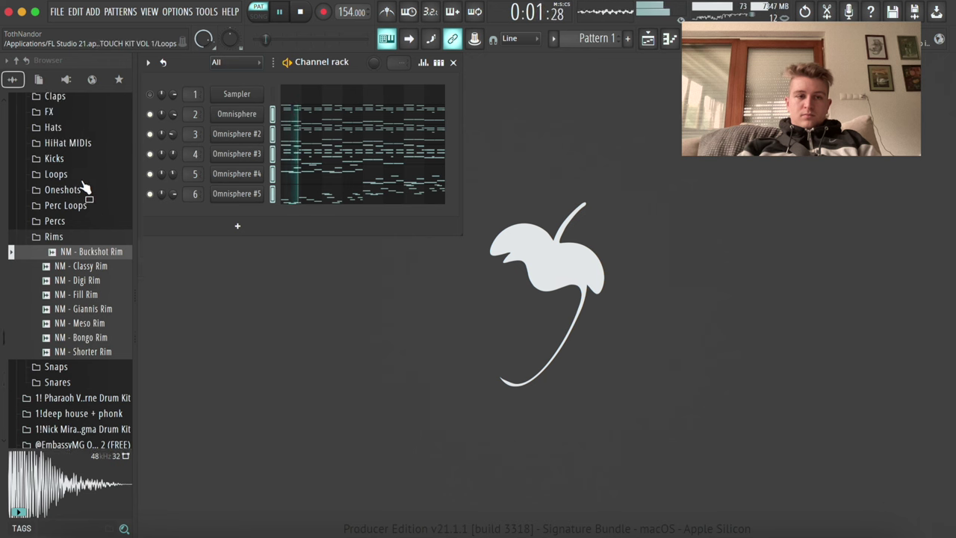
pyautogui.click(53, 167)
pyautogui.click(78, 254)
pyautogui.click(84, 267)
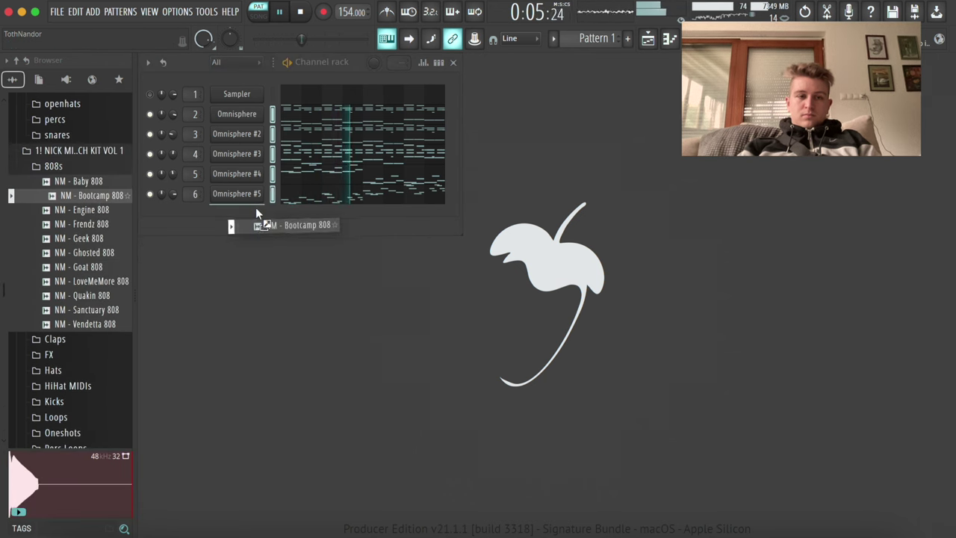
pyautogui.moveTo(255, 212); pyautogui.dragTo(257, 218)
# Copy the bass notes of the Omnisphere progression into the Bootcamp 808 channel and raise them one octave.
pyautogui.click(312, 122)
pyautogui.scroll(-3, 260, 218)
pyautogui.moveTo(937, 268); pyautogui.dragTo(168, 526)
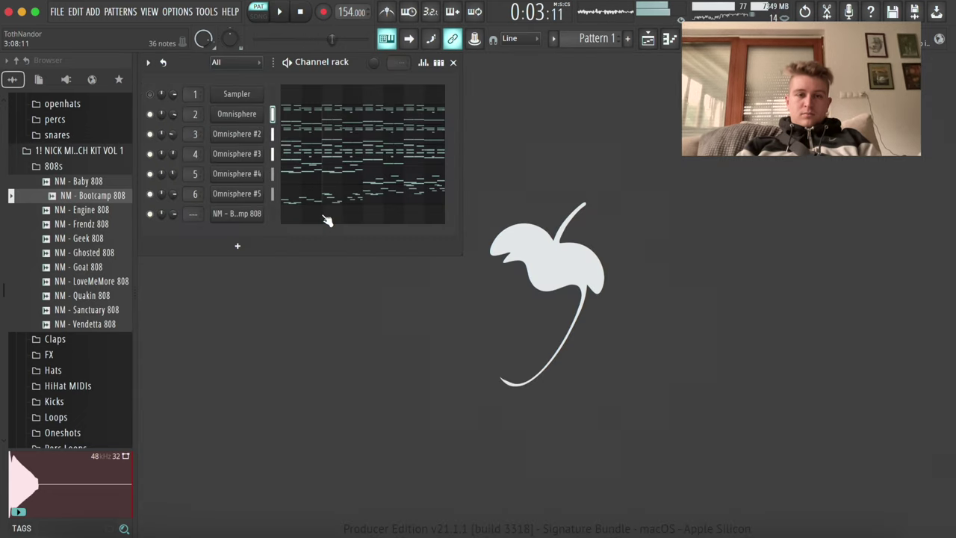
pyautogui.click(324, 218)
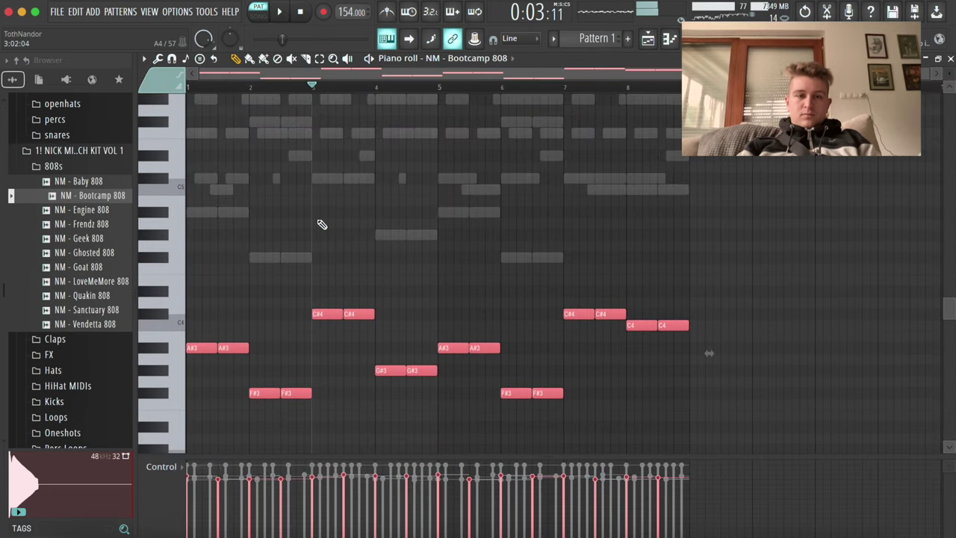
pyautogui.scroll(-3, 320, 223)
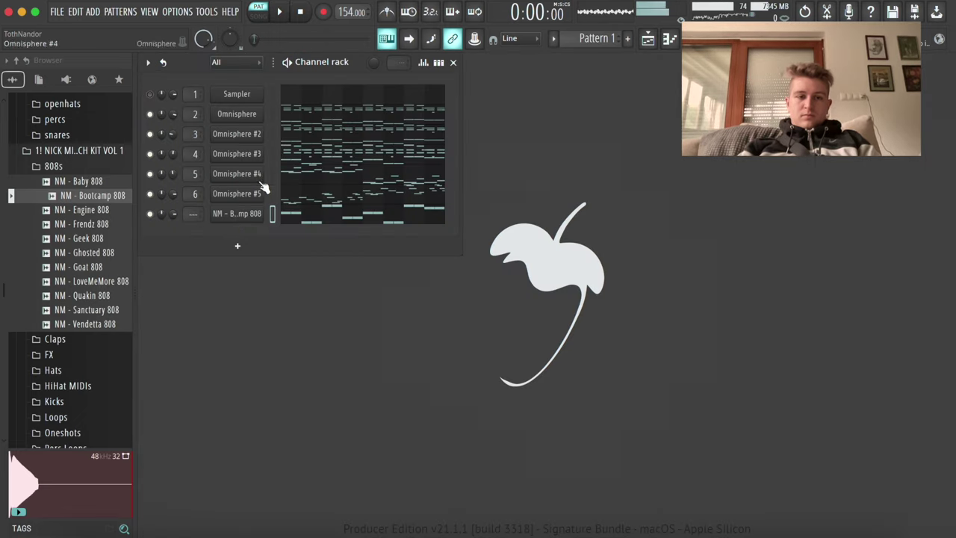
# Enable the Bootcamp 808's volume envelope, set hold to maximum, reduce the sustain level, and play the pattern.
pyautogui.click(237, 213)
pyautogui.click(306, 236)
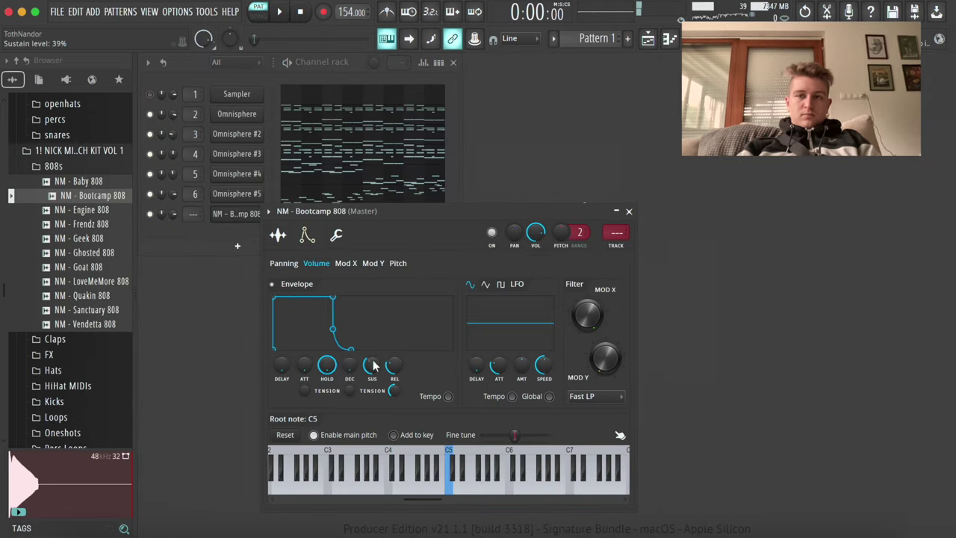
pyautogui.press('space')
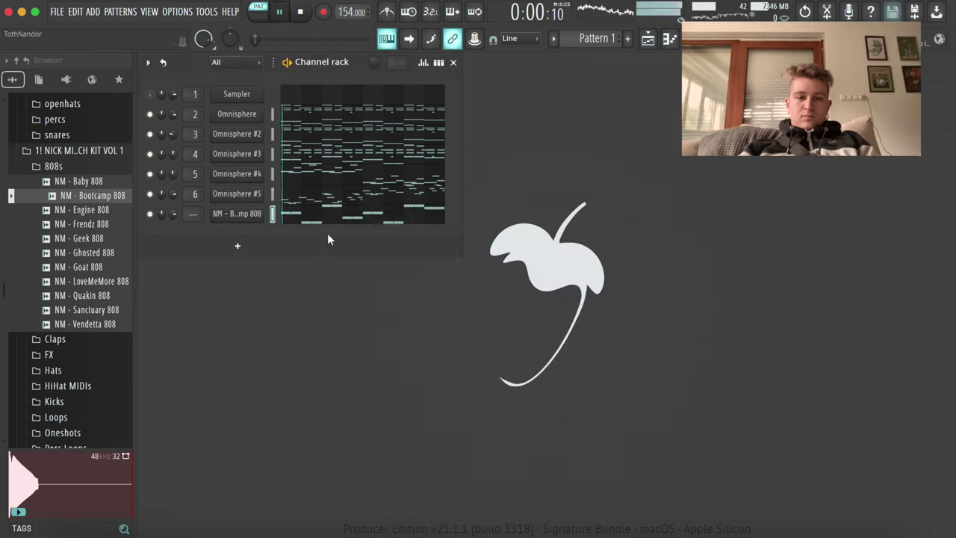
# Reopen the Bootcamp 808 notes and raise the bass line another octave to A#5, F#5, C#6, G#5 and C6.
pyautogui.click(326, 217)
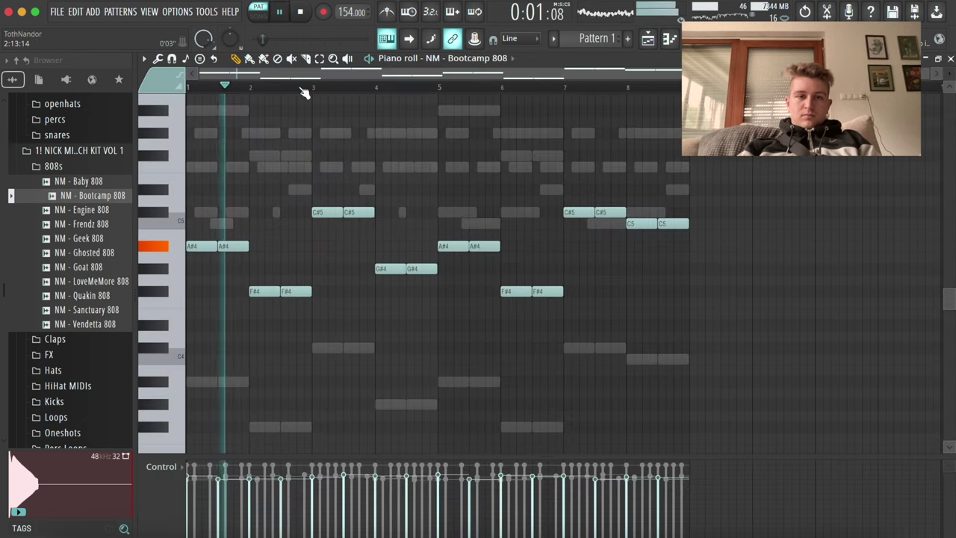
pyautogui.press('space')
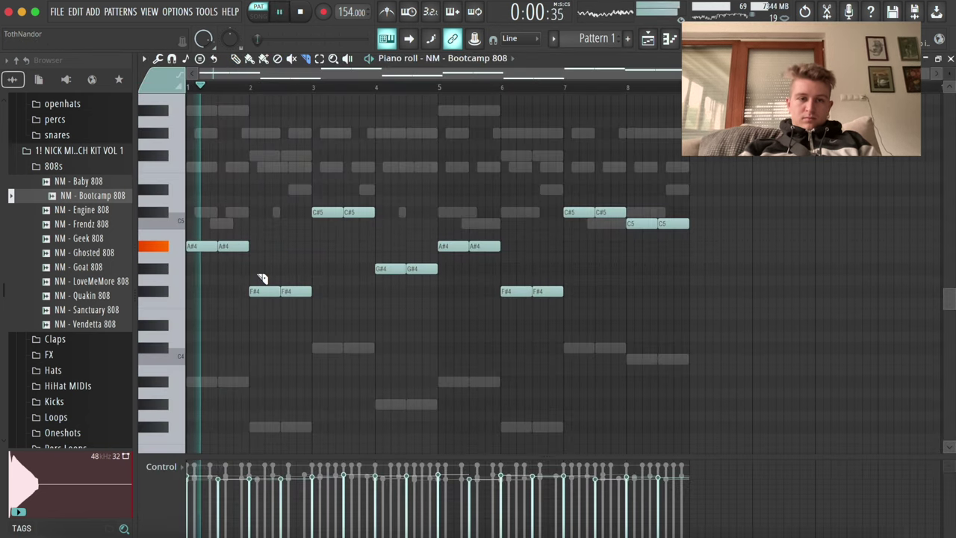
pyautogui.moveTo(365, 316); pyautogui.dragTo(588, 341)
pyautogui.hotkey('ctrl', 'Up')
pyautogui.hotkey('ctrl', 'Up')
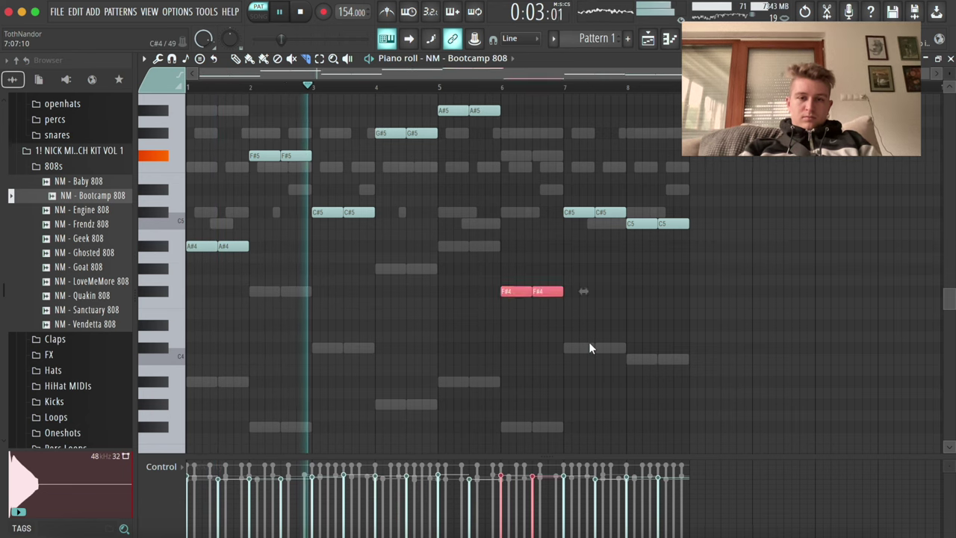
pyautogui.hotkey('ctrl', 'Up')
# Slice the 808 notes in bars 3 and 4 into shorter hits and trim the second A#5 to end with bar 1.
pyautogui.click(373, 168)
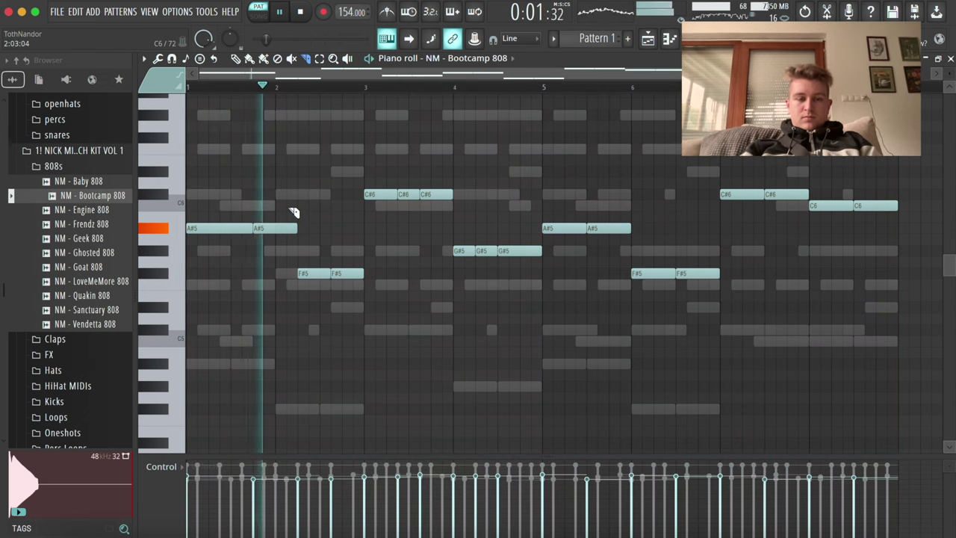
pyautogui.moveTo(295, 228); pyautogui.dragTo(274, 229)
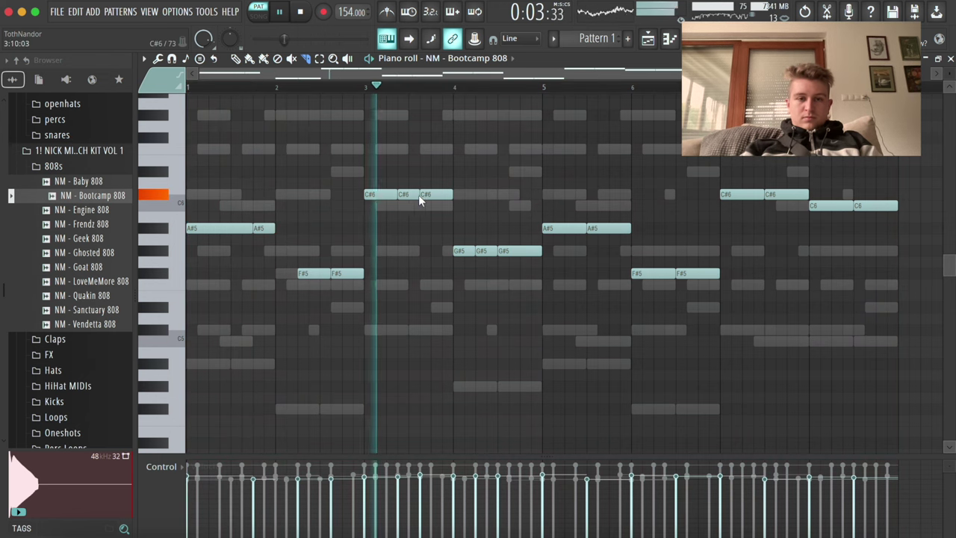
pyautogui.click(431, 194)
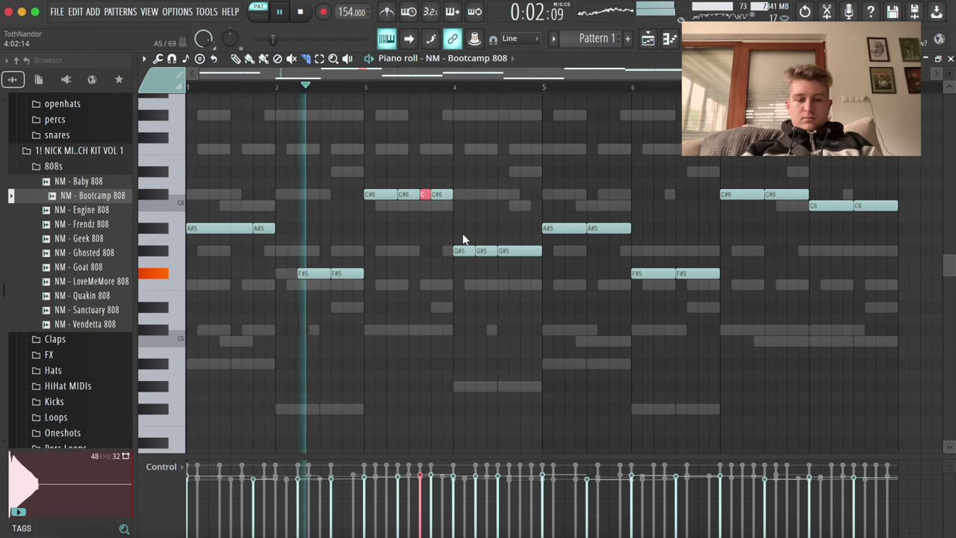
# Rework the bar 3 bass notes into three consecutive hits and lower them an octave to C#5.
pyautogui.click(471, 215)
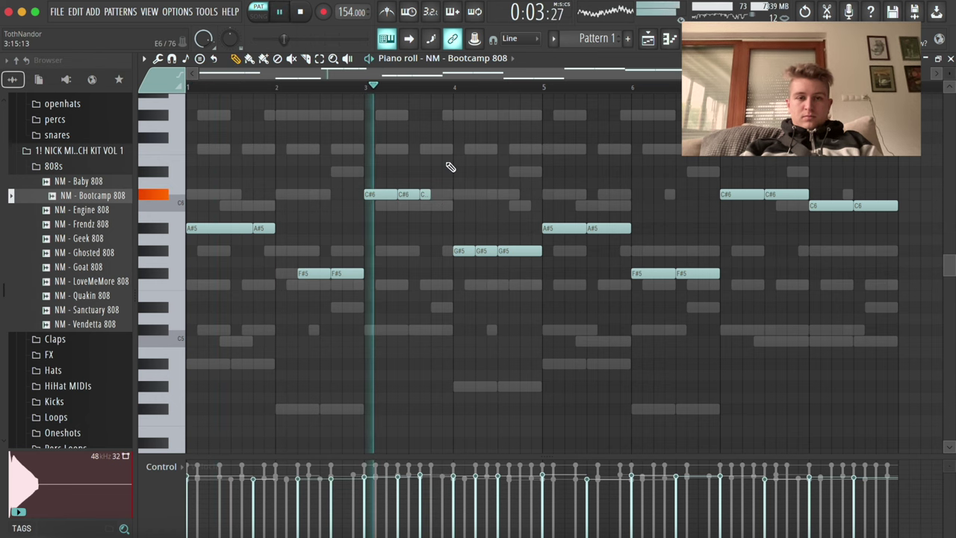
pyautogui.rightClick(439, 194)
pyautogui.press('space')
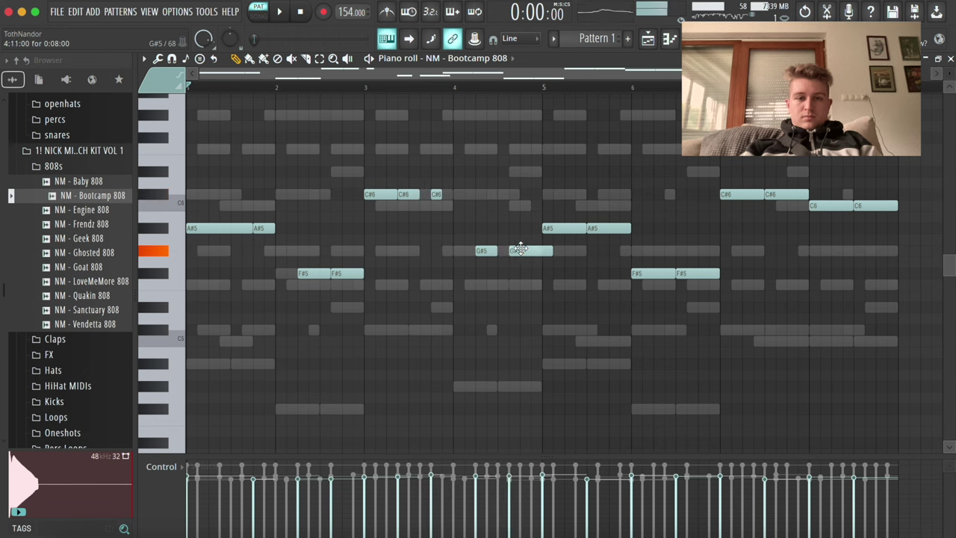
pyautogui.press('super+l')
pyautogui.press('super+a')
pyautogui.press('space')
pyautogui.keyDown('super'); pyautogui.click(311, 228); pyautogui.keyUp('super')
pyautogui.moveTo(297, 228); pyautogui.dragTo(273, 229)
pyautogui.moveTo(473, 194); pyautogui.dragTo(452, 195)
pyautogui.moveTo(454, 197); pyautogui.dragTo(367, 201)
pyautogui.press('super+Down')
# Lay out three G#5 hits in bar 4 and lower the first bass note of bar 5 to A#4.
pyautogui.keyDown('super'); pyautogui.click(525, 280); pyautogui.keyUp('super')
pyautogui.keyDown('super'); pyautogui.click(530, 252); pyautogui.keyUp('super')
pyautogui.keyDown('super'); pyautogui.click(550, 230); pyautogui.keyUp('super')
pyautogui.press('super+Down')
pyautogui.keyDown('super'); pyautogui.click(550, 229); pyautogui.keyUp('super')
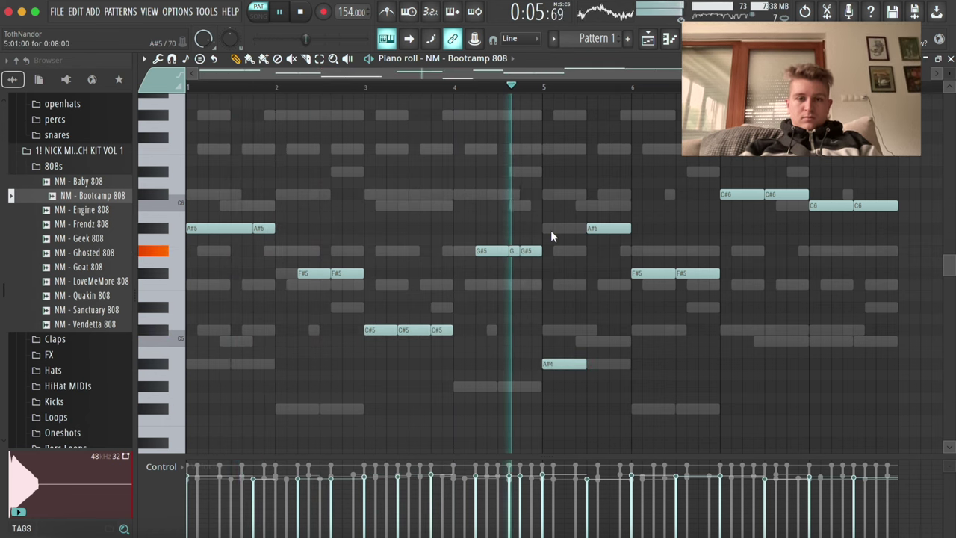
# Lower the remaining bar 5 bass note to A#4 and fill the bar with three consecutive A#4 hits.
pyautogui.rightClick(607, 229)
pyautogui.rightClick(607, 229)
pyautogui.press('F7')
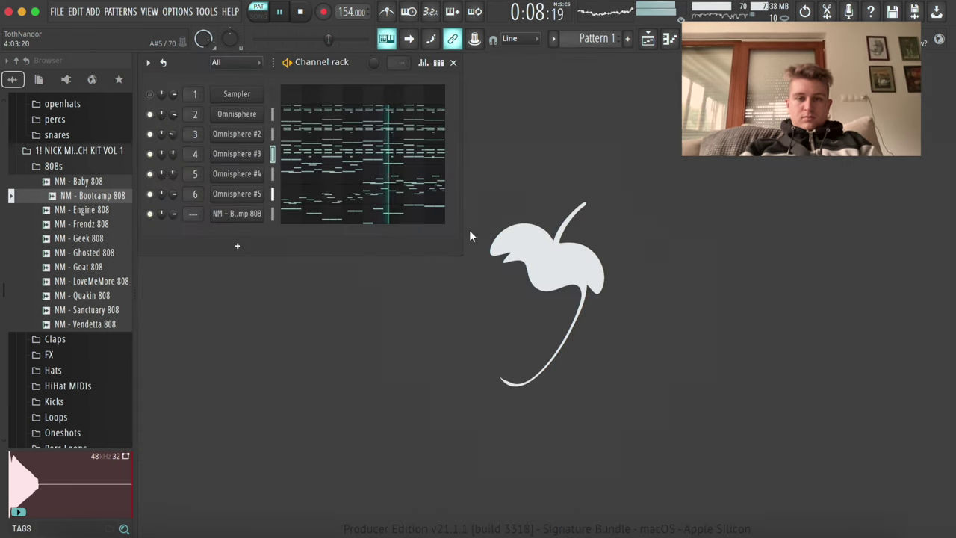
pyautogui.click(313, 211)
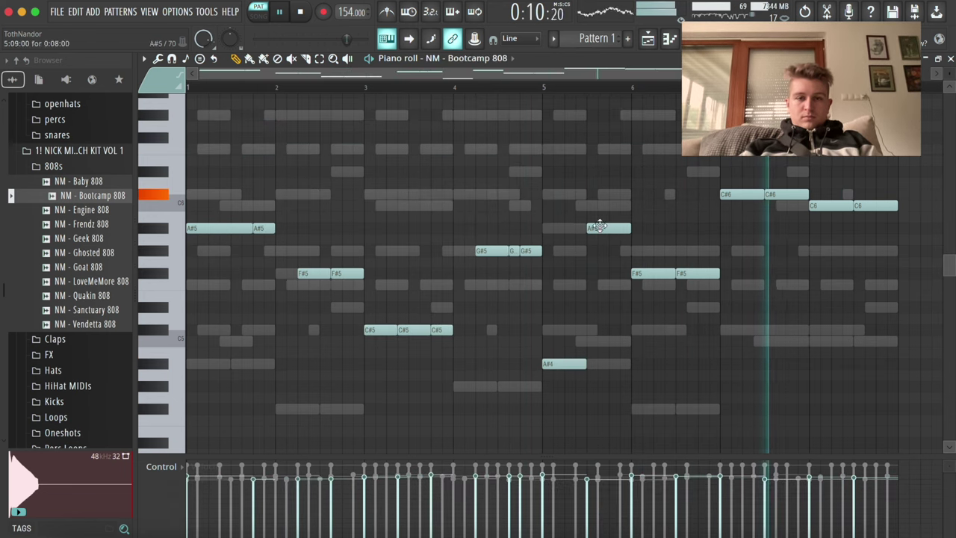
pyautogui.click(546, 92)
pyautogui.moveTo(609, 227); pyautogui.dragTo(608, 366)
pyautogui.press('space')
pyautogui.press('space')
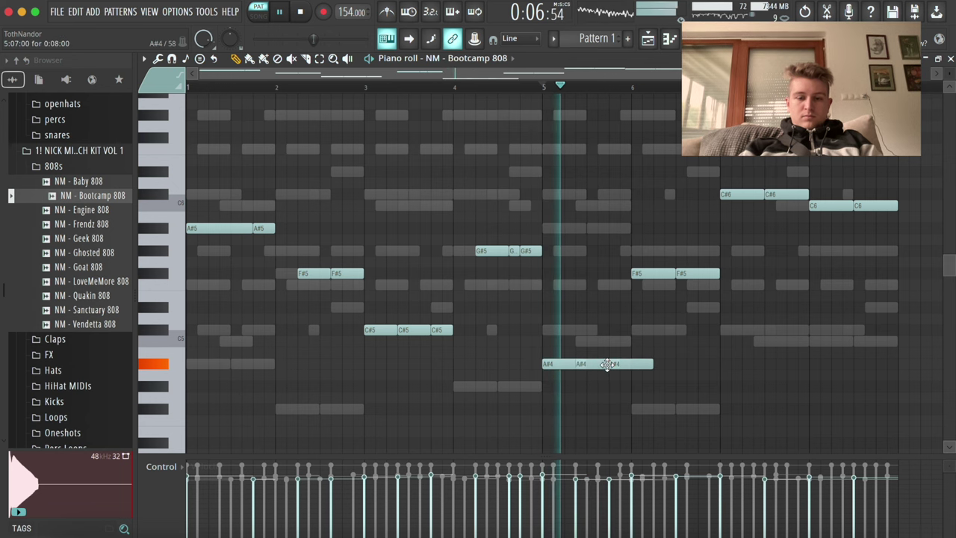
pyautogui.press('super+l')
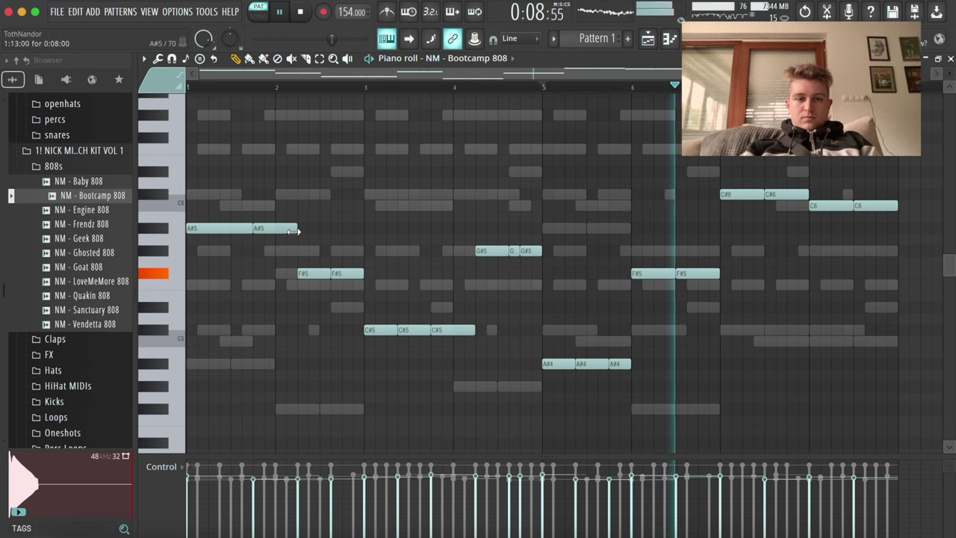
# Start the first F#5 of bar 6 a beat later and trim the last notes of bars 1 and 3 to their bar ends.
pyautogui.press('space')
pyautogui.moveTo(632, 274); pyautogui.dragTo(654, 273)
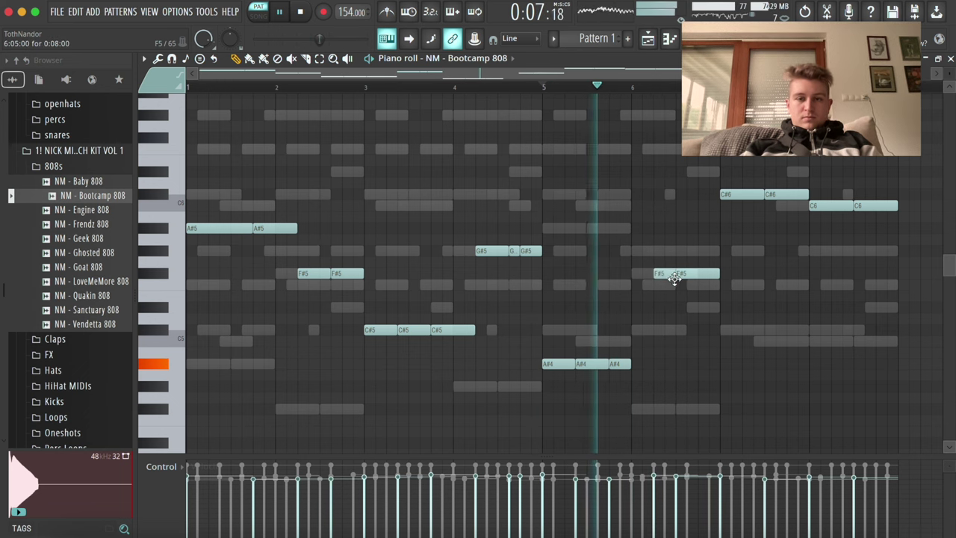
pyautogui.moveTo(288, 228); pyautogui.dragTo(263, 228)
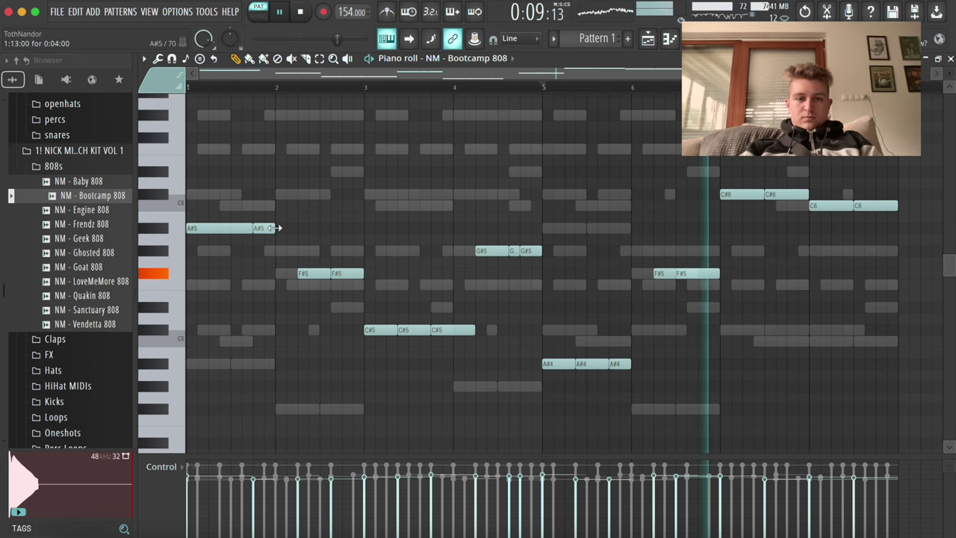
pyautogui.moveTo(474, 329); pyautogui.dragTo(453, 329)
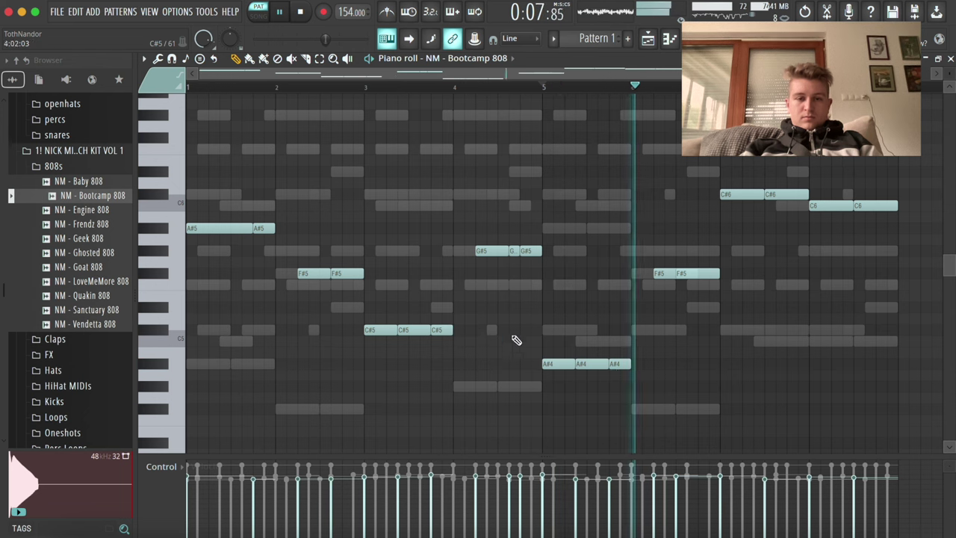
# Even out the two F#5 hits in bar 6 and rework the timing of the C#6 and C6 bass notes after them.
pyautogui.press('space')
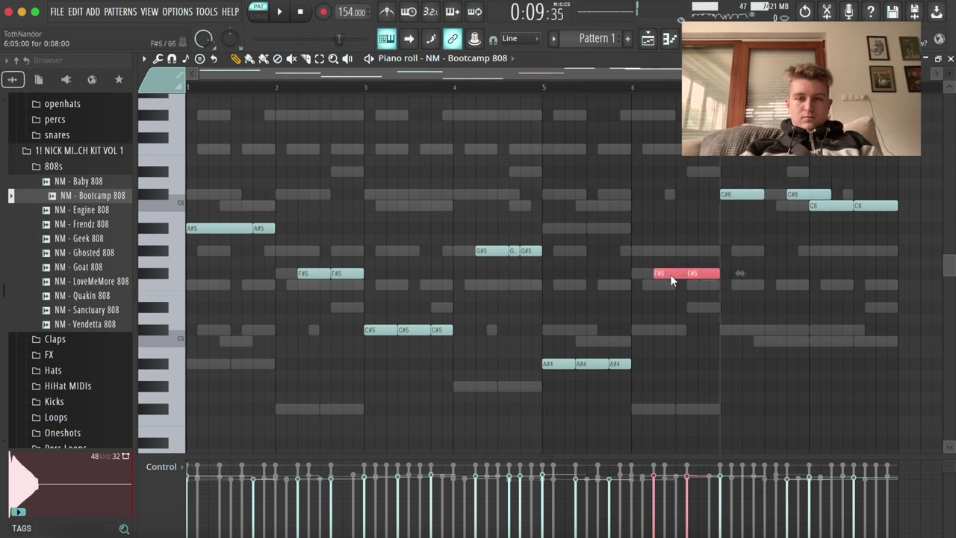
pyautogui.press('super+a')
pyautogui.press('super+d')
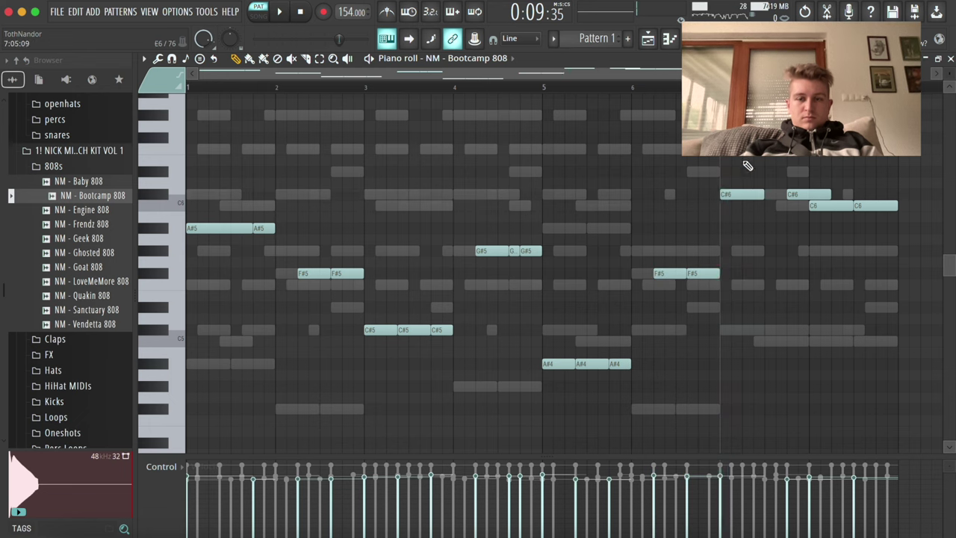
pyautogui.press('space')
pyautogui.moveTo(589, 193); pyautogui.dragTo(657, 206)
pyautogui.keyDown('super'); pyautogui.click(671, 205); pyautogui.keyUp('super')
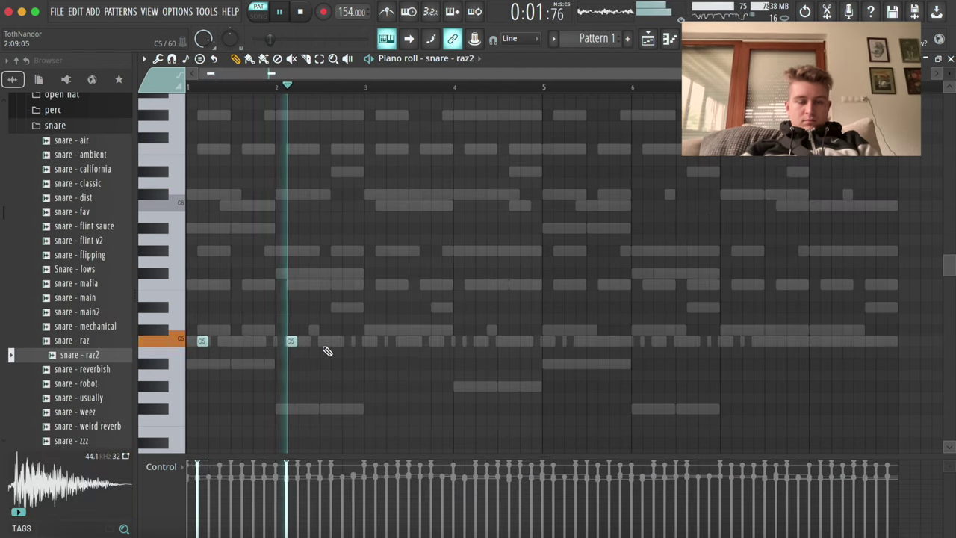
# Add further C5 snare - raz2 hits through bar 4 and duplicate the four-bar snare pattern over bars 5 to 8.
pyautogui.click(358, 341)
pyautogui.click(442, 341)
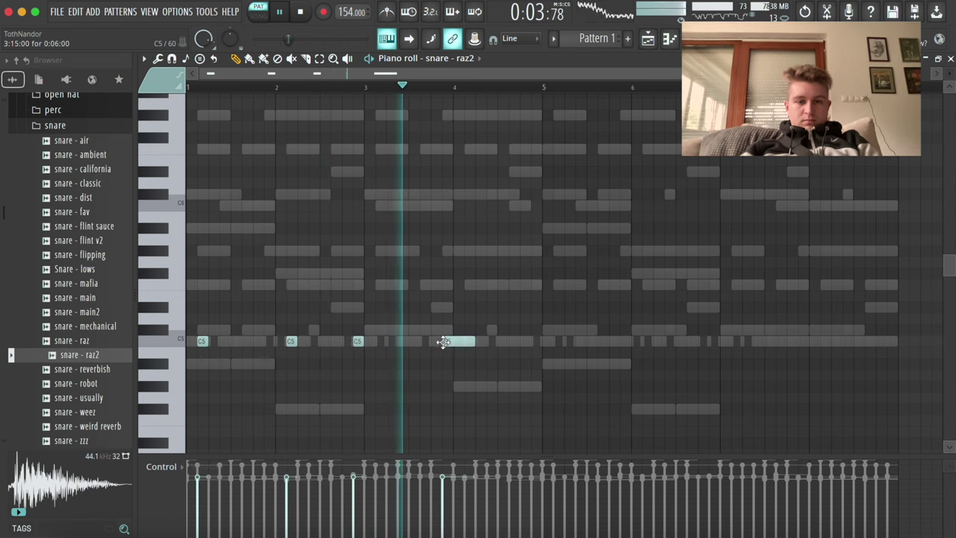
pyautogui.click(469, 341)
pyautogui.click(533, 341)
pyautogui.press('super+a')
pyautogui.press('super+d')
pyautogui.press('super+b')
pyautogui.press('super+a')
pyautogui.press('super+d')
# Audition the open hat samples and load open hat - main 2 as a new channel.
pyautogui.press('F7')
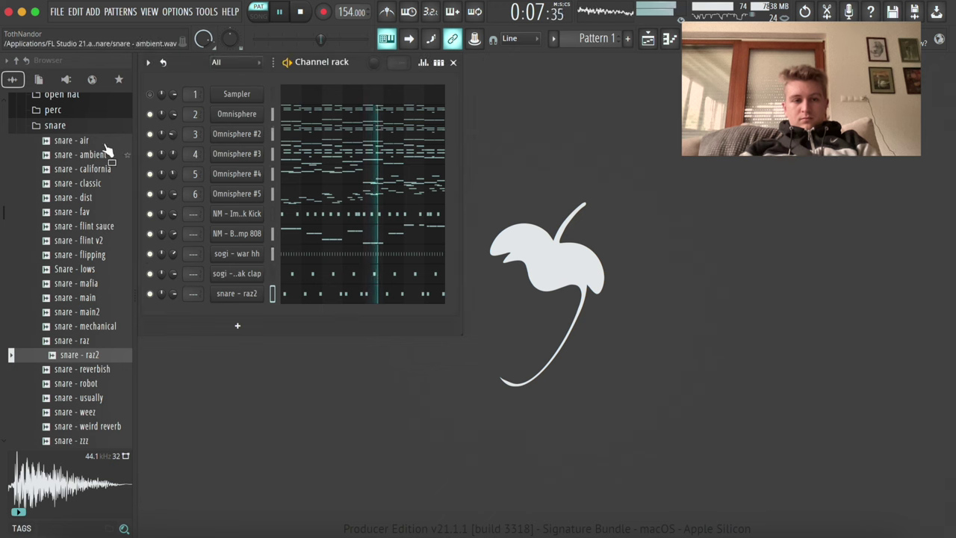
pyautogui.click(97, 127)
pyautogui.click(97, 102)
pyautogui.click(97, 244)
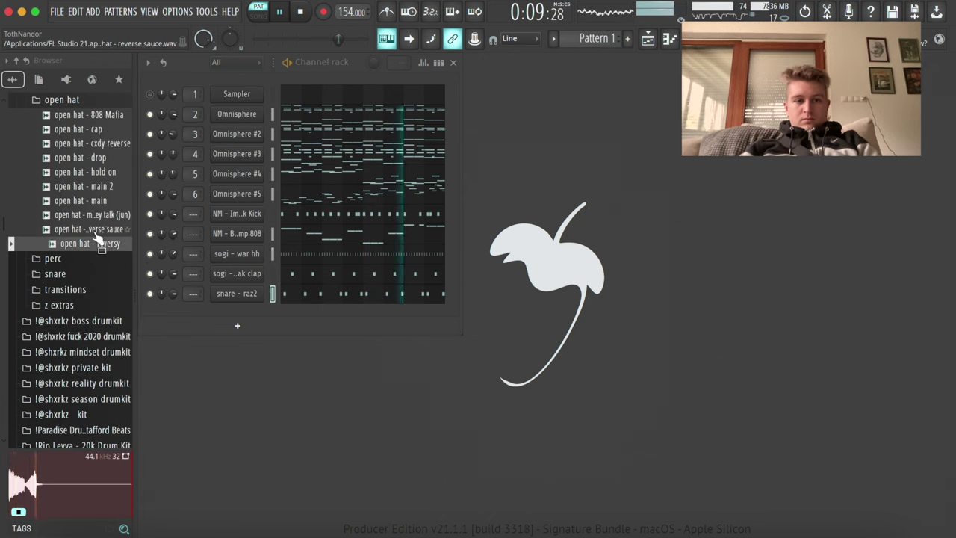
pyautogui.click(96, 202)
pyautogui.click(96, 191)
pyautogui.click(89, 202)
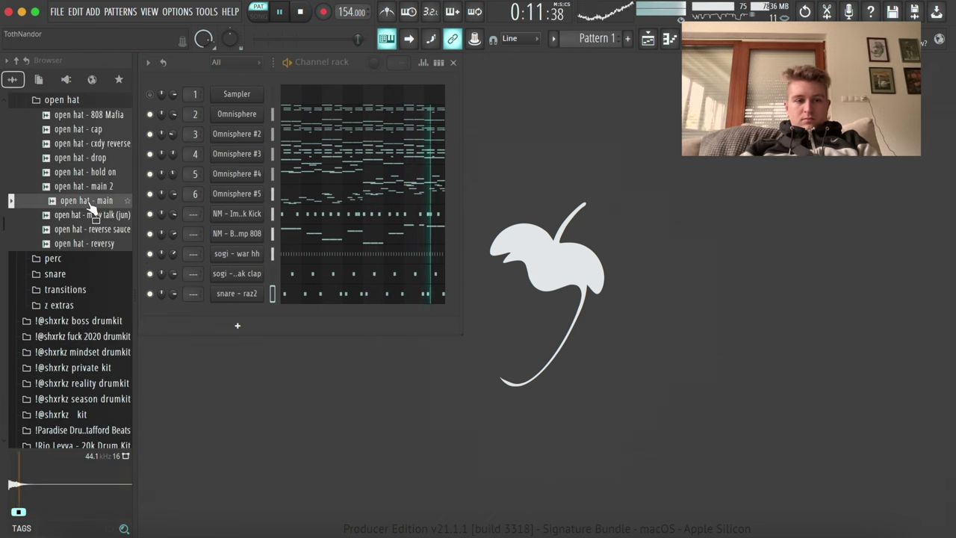
pyautogui.moveTo(84, 215); pyautogui.dragTo(83, 192)
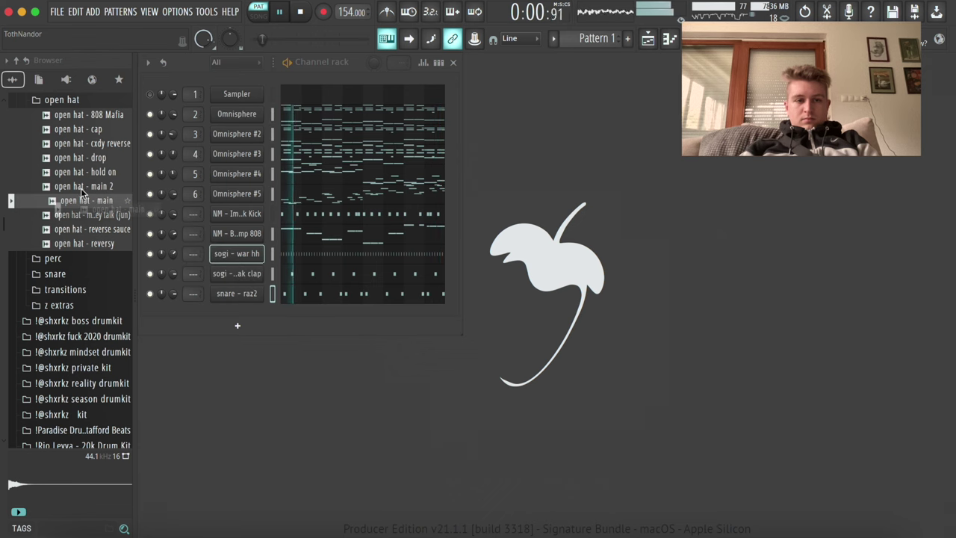
pyautogui.click(83, 188)
pyautogui.moveTo(240, 300); pyautogui.dragTo(240, 304)
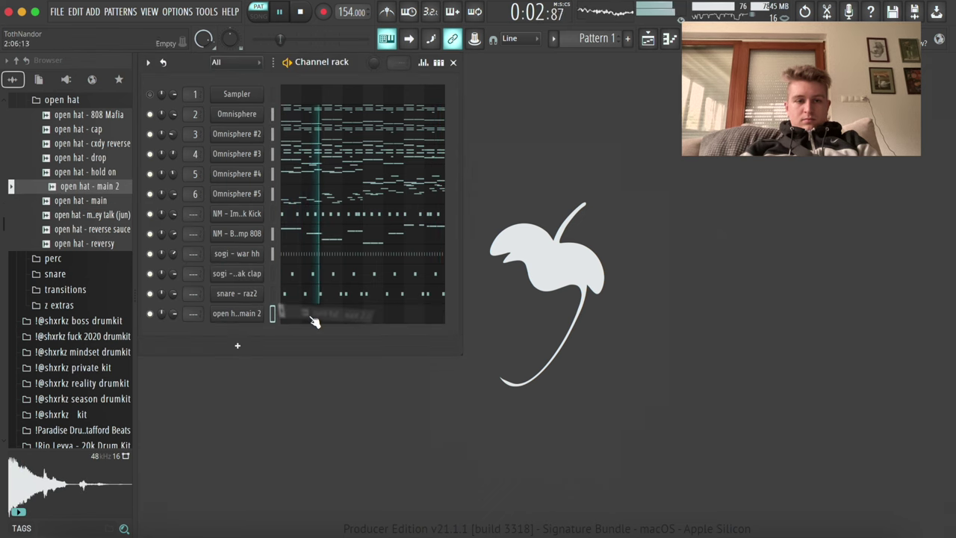
# Place four C5 open hat - main 2 hits across bars 1 to 4 and duplicate them over bars 5 to 8.
pyautogui.click(313, 319)
pyautogui.click(209, 342)
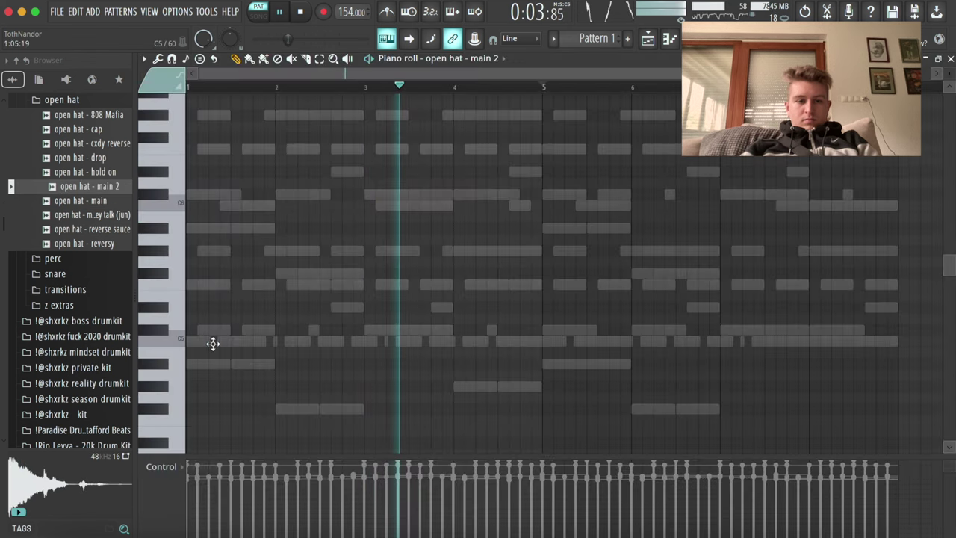
pyautogui.click(214, 88)
pyautogui.press('super+a')
pyautogui.press('super+d')
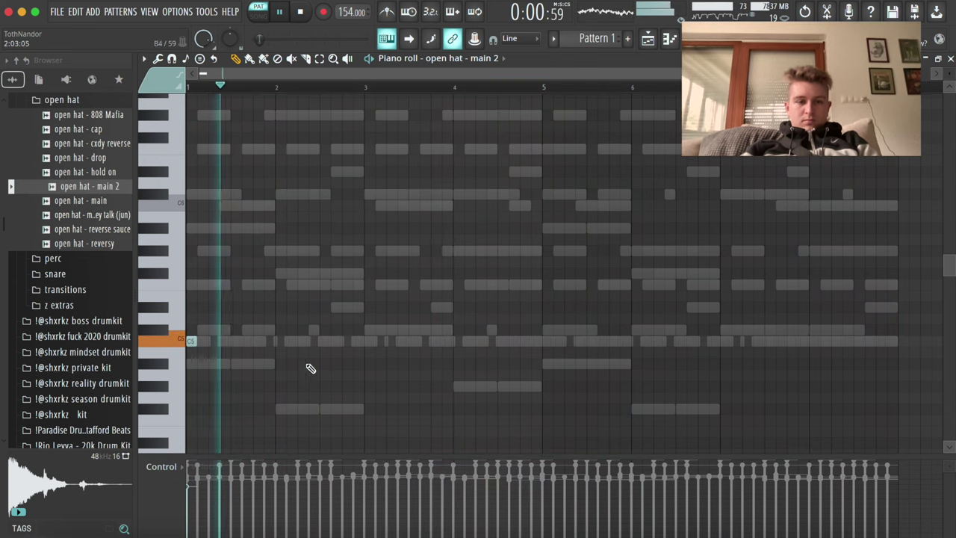
pyautogui.click(298, 341)
pyautogui.click(369, 341)
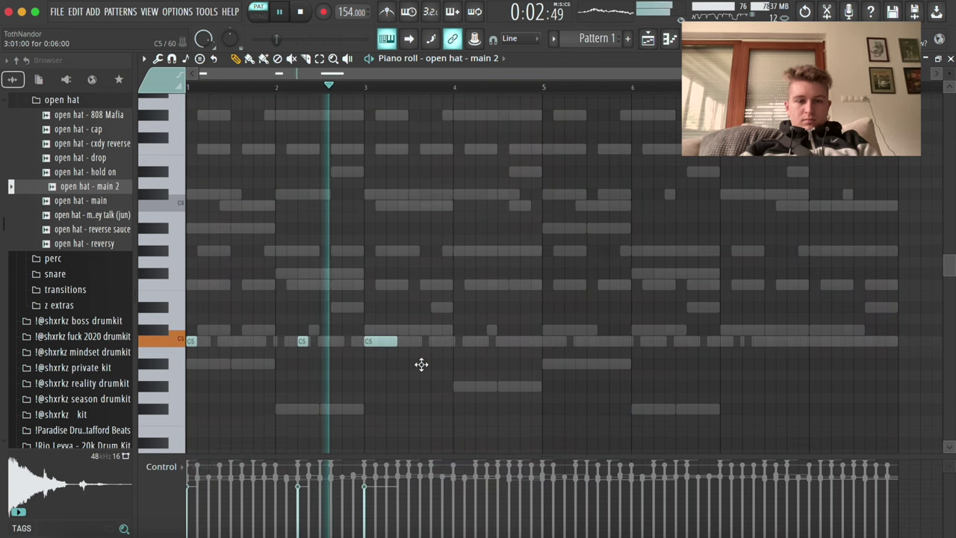
pyautogui.click(514, 346)
pyautogui.press('super+a')
pyautogui.press('super+b')
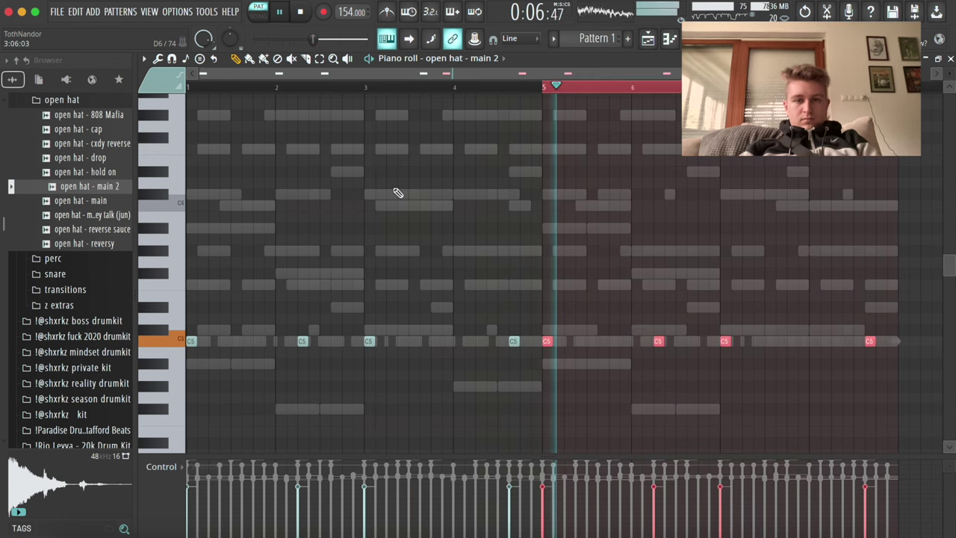
pyautogui.press('super+d')
pyautogui.press('Escape')
# Open the sogi - war hh notes and chop the hi-hat hit on beat 3 of bar 1 into a fast roll.
pyautogui.click(315, 255)
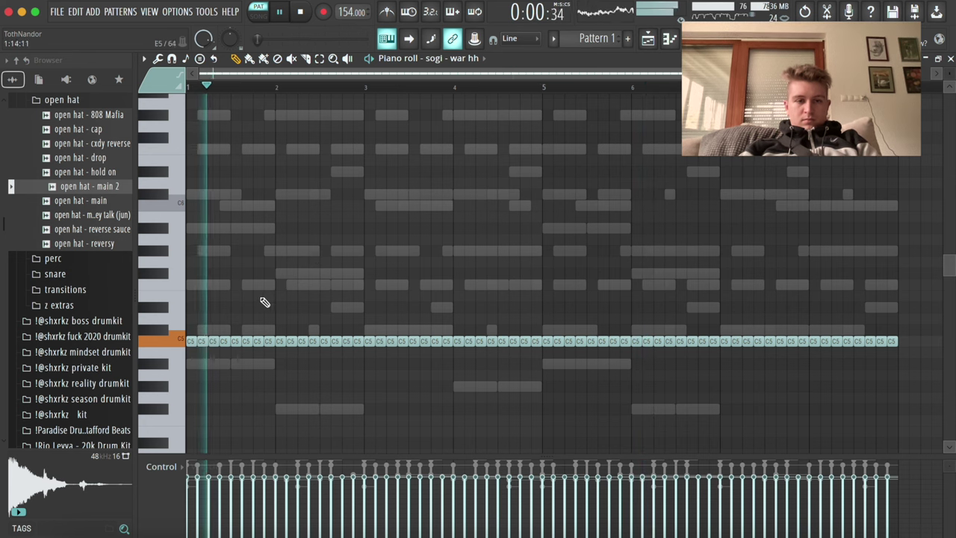
pyautogui.keyDown('super'); pyautogui.click(236, 341); pyautogui.keyUp('super')
pyautogui.hotkey('alt', 'u')
pyautogui.press('Return')
pyautogui.press('super+d')
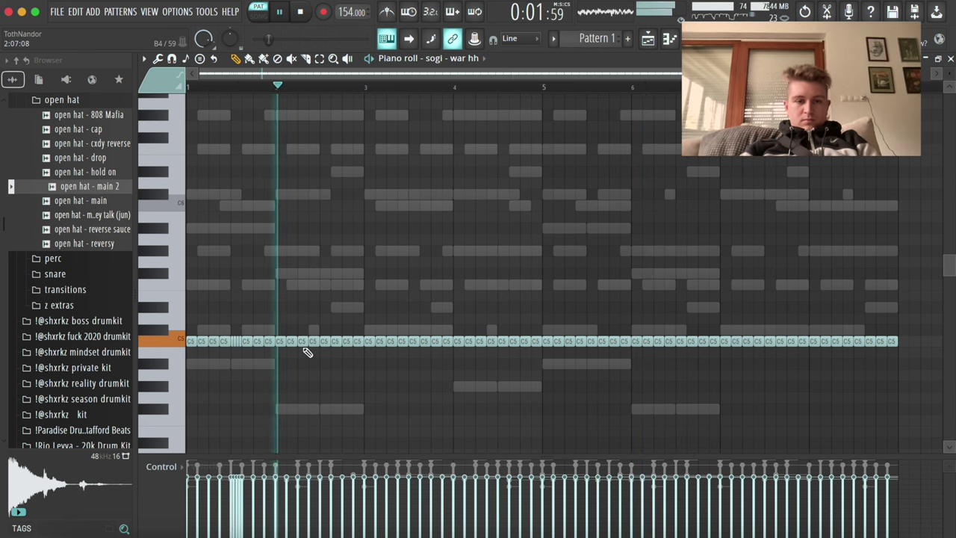
# Chop the hi-hats on the last beat of bar 2 into a roll with descending velocities.
pyautogui.press('space')
pyautogui.press('space')
pyautogui.moveTo(358, 344); pyautogui.dragTo(349, 344)
pyautogui.scroll(3, 337, 395)
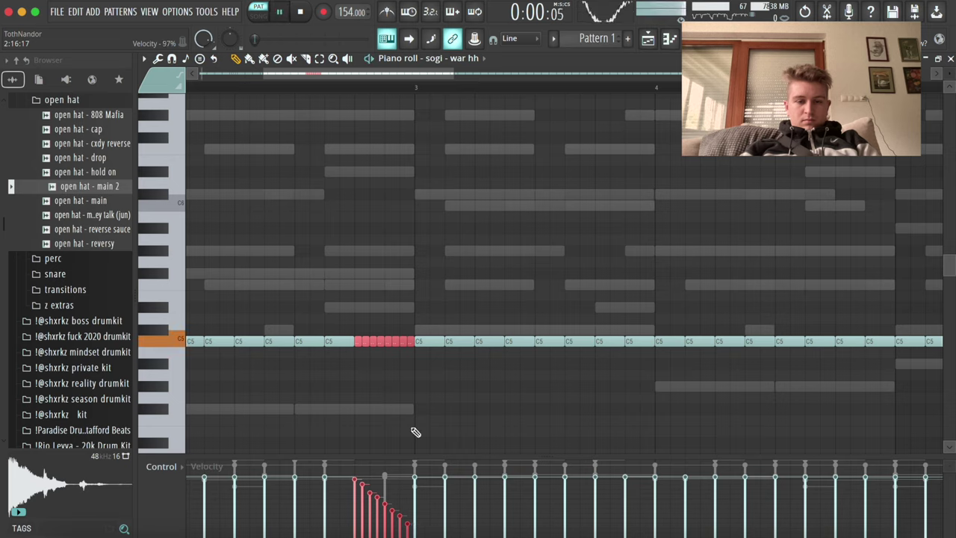
pyautogui.scroll(-3, 395, 380)
pyautogui.press('super+d')
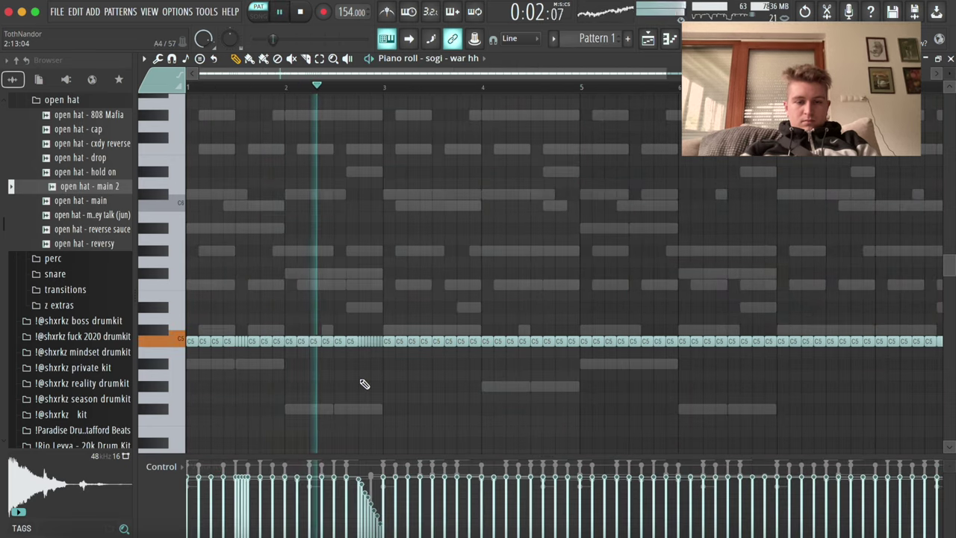
# Chop another hi-hat hit in the first four bars and replace bars 5 to 8 with a copy of those bars.
pyautogui.scroll(-2, 392, 342)
pyautogui.keyDown('super'); pyautogui.click(451, 344); pyautogui.keyUp('super')
pyautogui.press('super+u')
pyautogui.press('super+d')
pyautogui.moveTo(512, 351); pyautogui.dragTo(889, 346)
pyautogui.press('Delete')
pyautogui.press('super+b')
pyautogui.press('Escape')
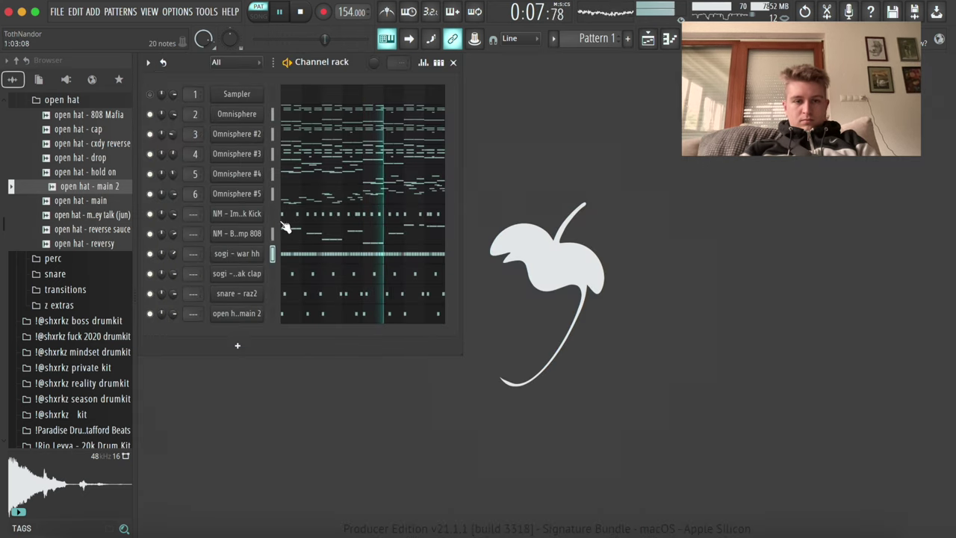
# Route the kick, 808, hi-hat, clap, snare and open hat channels to mixer tracks 7 to 12.
pyautogui.press('super+l')
pyautogui.press('F6')
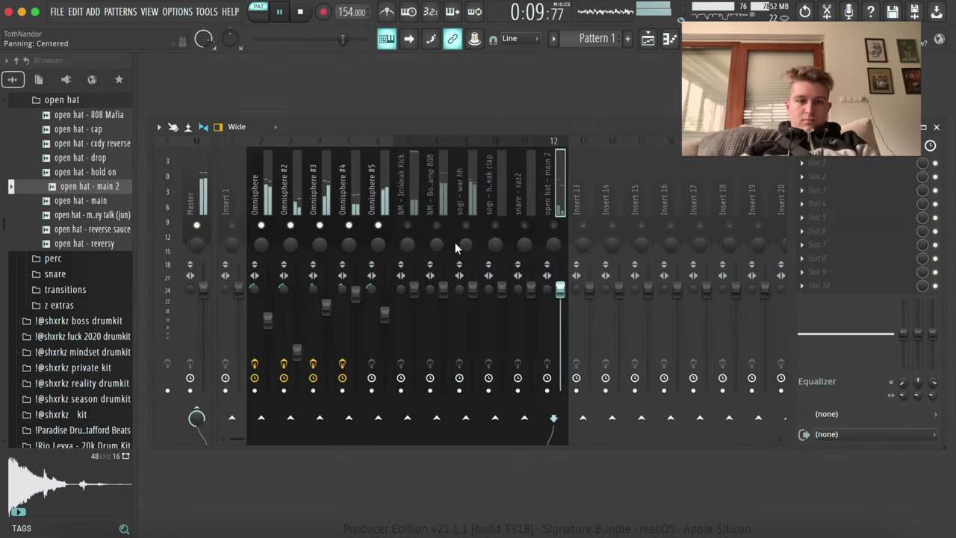
pyautogui.click(435, 196)
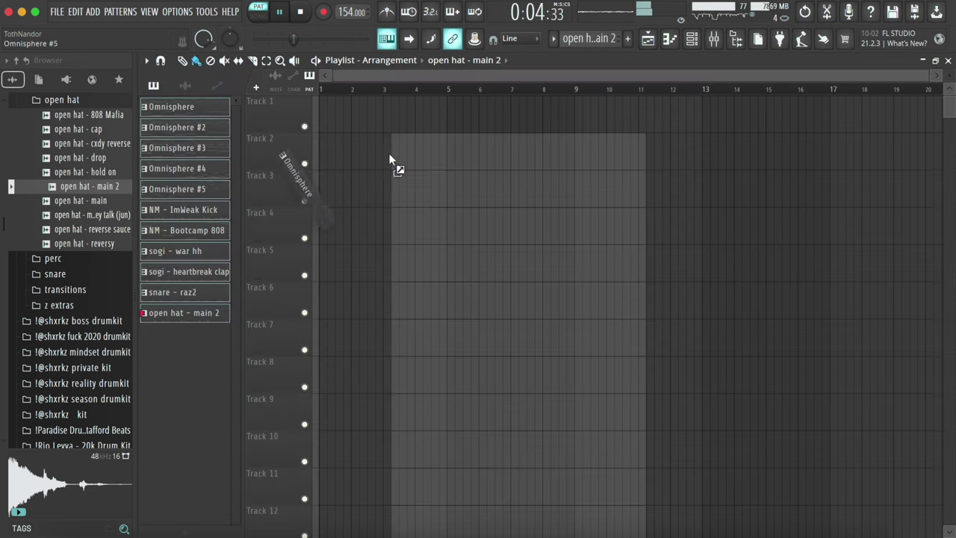
# Lay the split channel patterns on playlist tracks 1 to 11 and repeat the eight-bar block through bar 24.
pyautogui.hotkey('ctrl', 'v')
pyautogui.hotkey('ctrl', 'b')
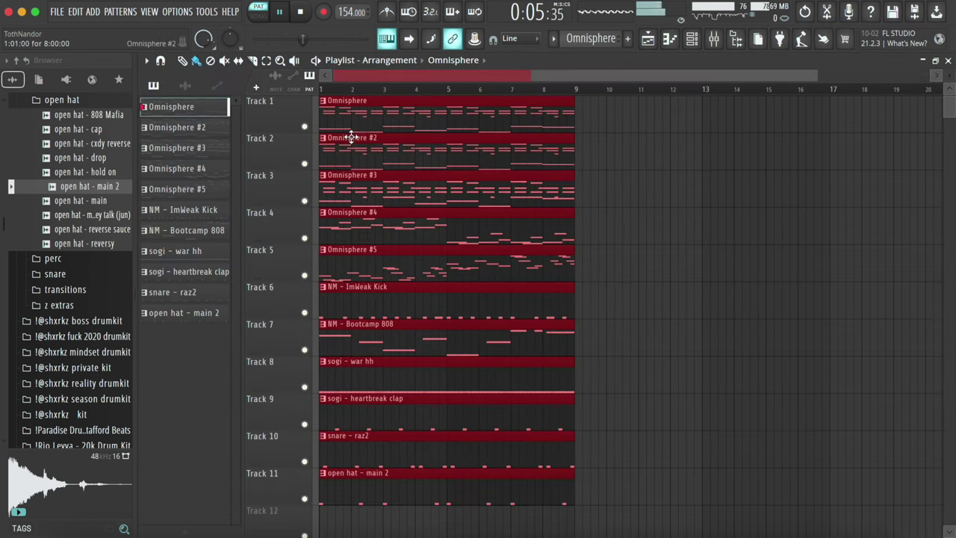
pyautogui.press('super+d')
pyautogui.hscroll(-5, 418, 262)
# Remove the Omnisphere #3, Omnisphere #5 and all drum and 808 clips from bars 1 to 8.
pyautogui.rightClick(419, 195)
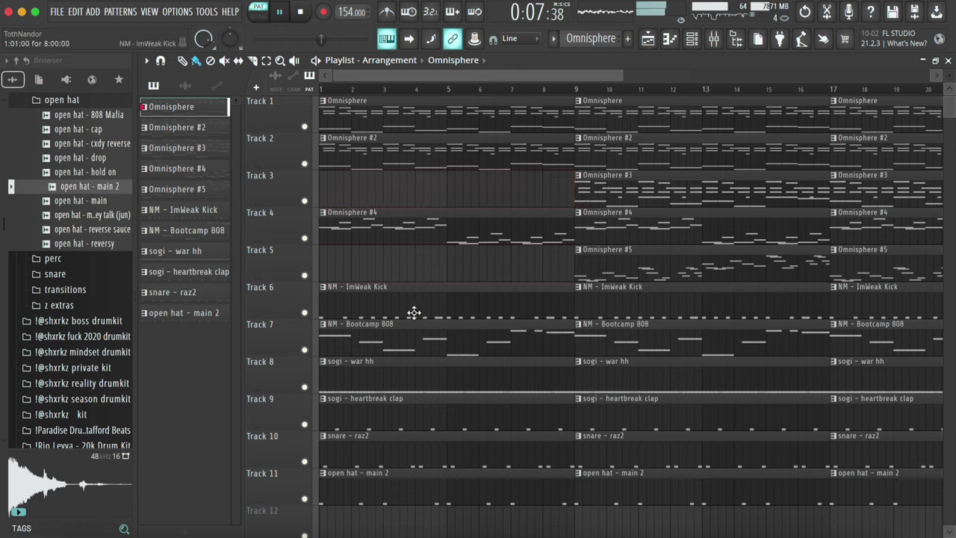
pyautogui.moveTo(413, 312); pyautogui.dragTo(433, 499)
# Move the drum and 808 clips down one track and remove the snare - raz2 clip from bars 9 to 16.
pyautogui.scroll(-2, 518, 351)
pyautogui.moveTo(577, 300); pyautogui.dragTo(836, 443)
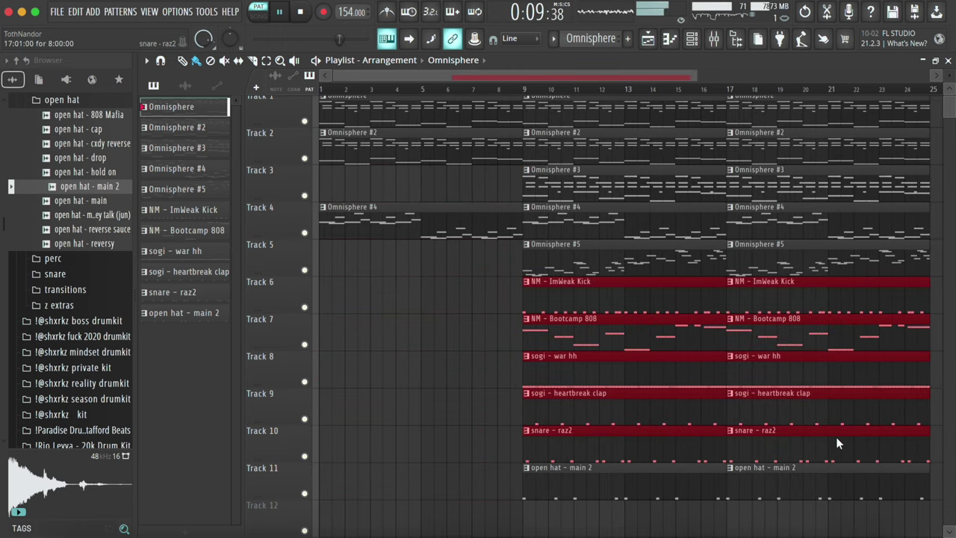
pyautogui.moveTo(776, 486); pyautogui.dragTo(559, 480)
pyautogui.hotkey('shift', 'Down')
pyautogui.press('super+d')
pyautogui.rightClick(559, 476)
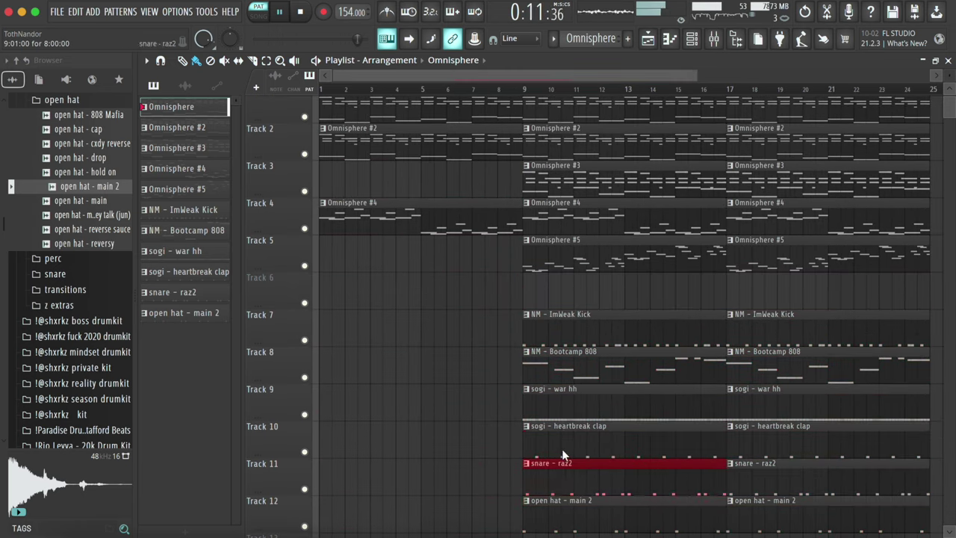
# Play the arrangement in song mode, removing Omnisphere #2 from bars 1 to 8 and Omnisphere #3 and #4 from bars 9 to 16.
pyautogui.press('l')
pyautogui.scroll(1, 337, 187)
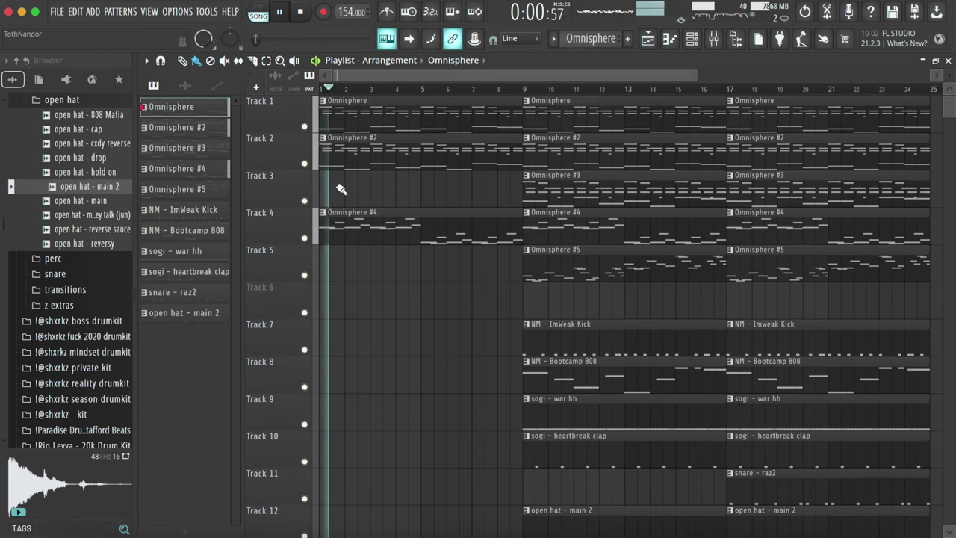
pyautogui.rightClick(368, 135)
pyautogui.rightClick(367, 137)
pyautogui.rightClick(534, 224)
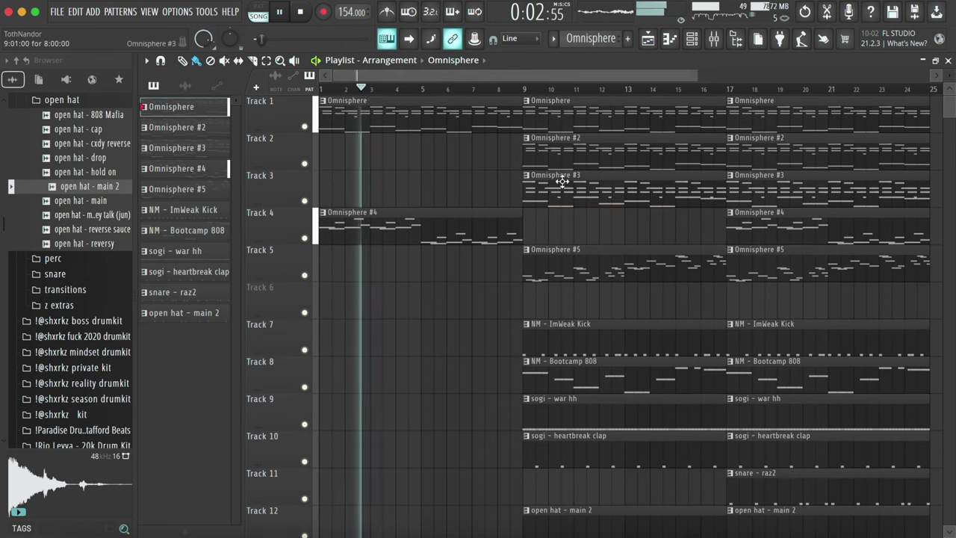
pyautogui.rightClick(531, 195)
pyautogui.scroll(-5, 532, 234)
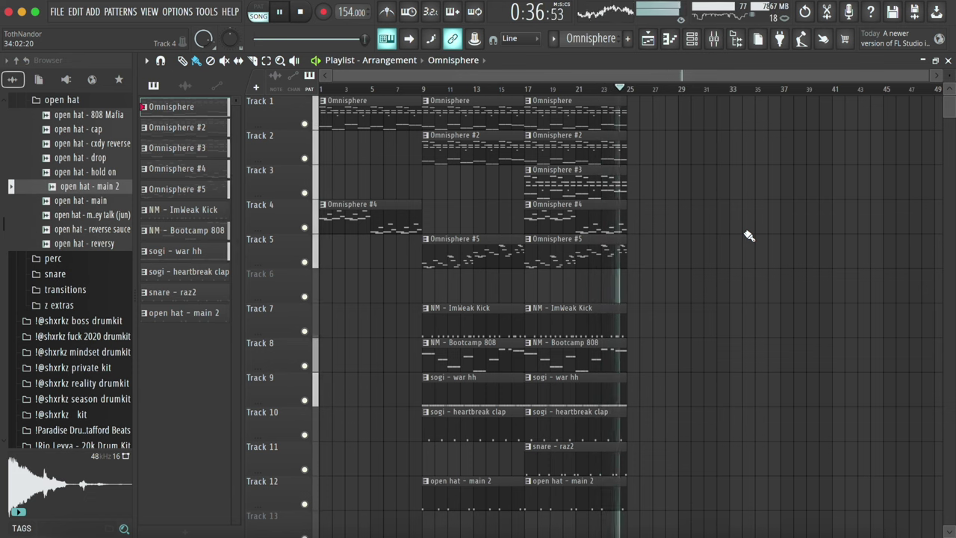
pyautogui.press('space')
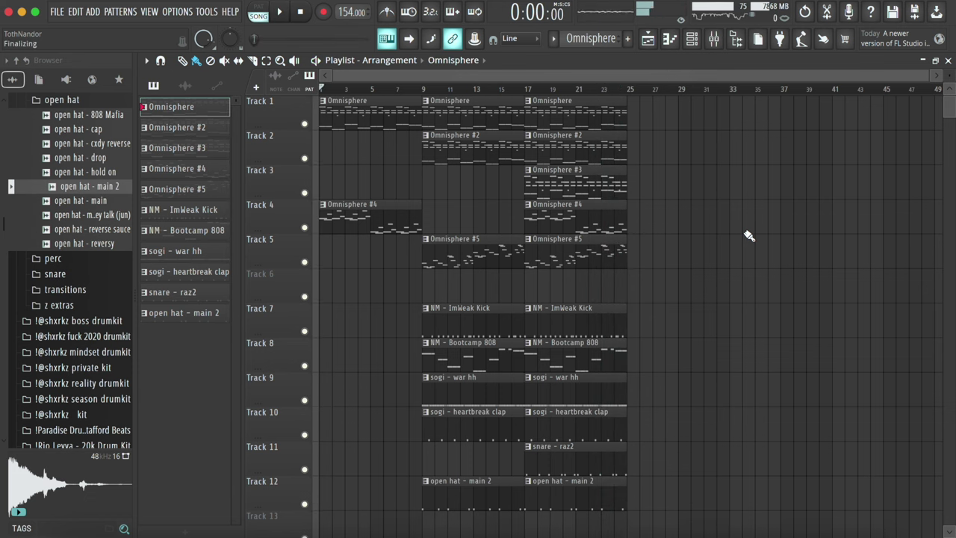